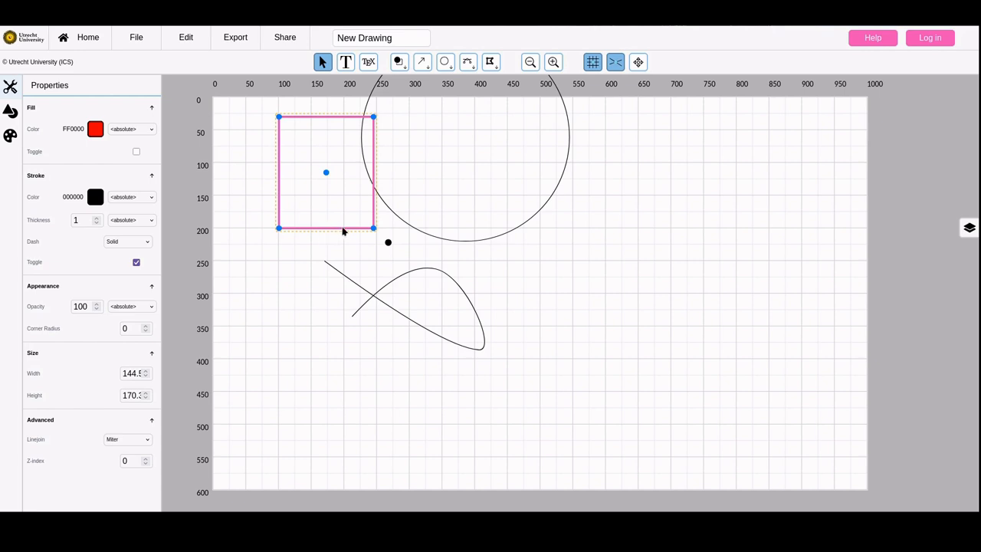
# Shrink the rectangle to about 102 by 98 and the circle to about 158 wide
pyautogui.moveTo(374, 117); pyautogui.dragTo(346, 164)
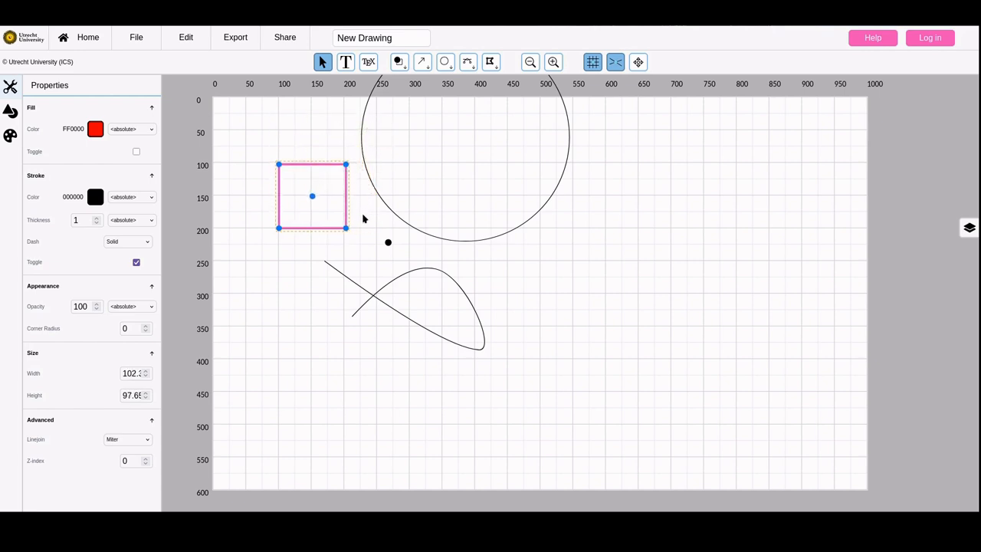
pyautogui.click(387, 204)
pyautogui.moveTo(530, 219); pyautogui.dragTo(421, 169)
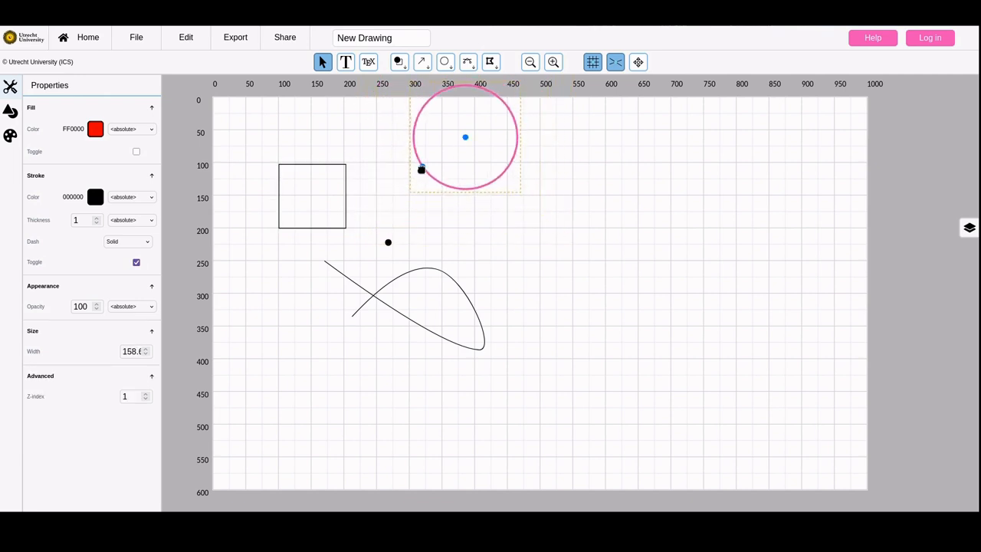
# Pull the curve's upper-right point outward and show the control points of all shapes
pyautogui.click(439, 269)
pyautogui.moveTo(438, 269); pyautogui.dragTo(478, 256)
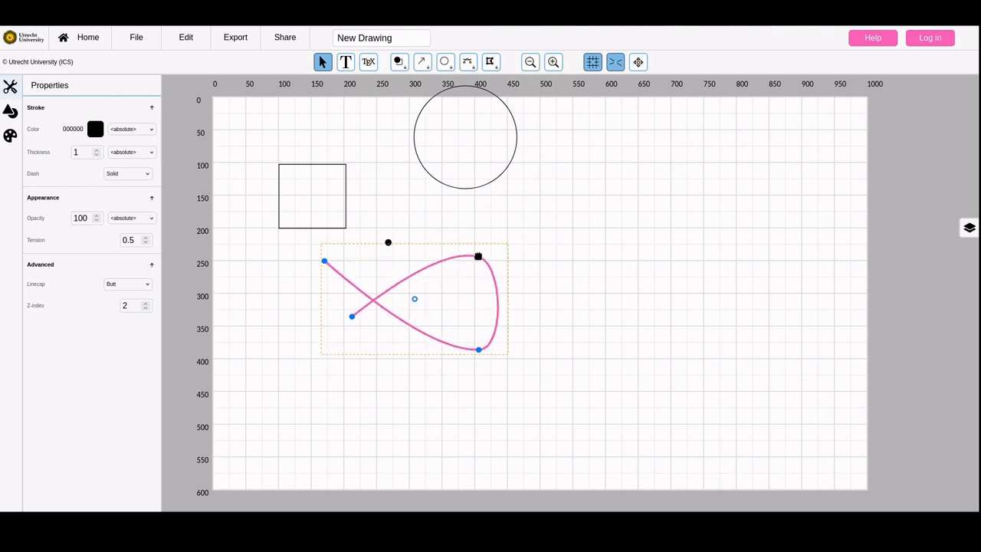
pyautogui.click(637, 64)
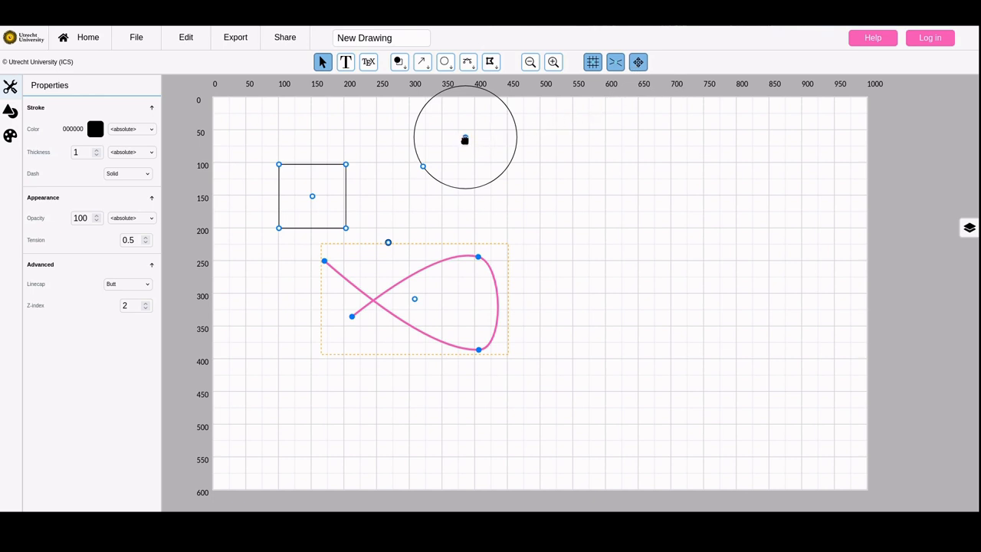
# Reposition the shapes: lower the circle fully onto the canvas, shift it and the curve together slightly right and down, and raise the rectangle
pyautogui.moveTo(461, 141); pyautogui.dragTo(442, 175)
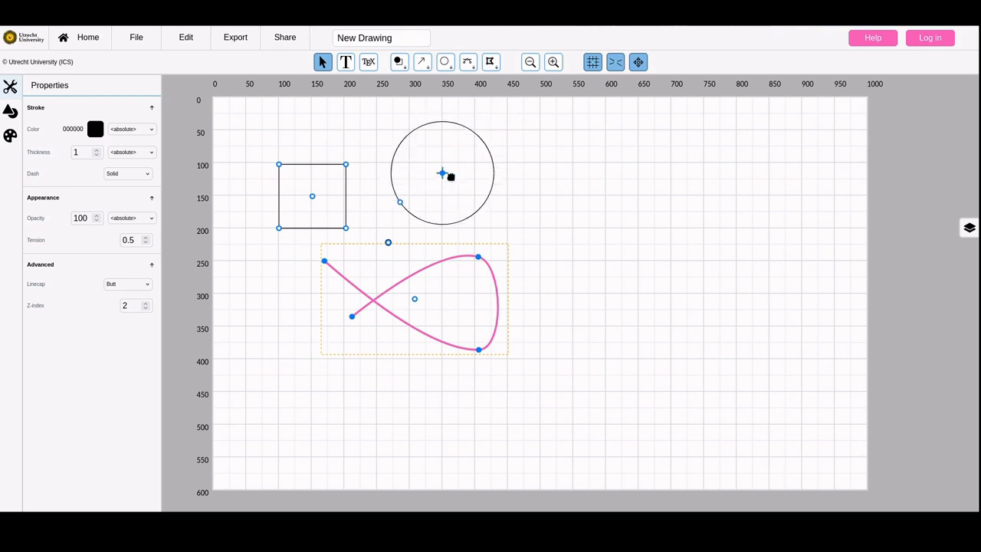
pyautogui.click(557, 309)
pyautogui.moveTo(555, 308); pyautogui.dragTo(416, 199)
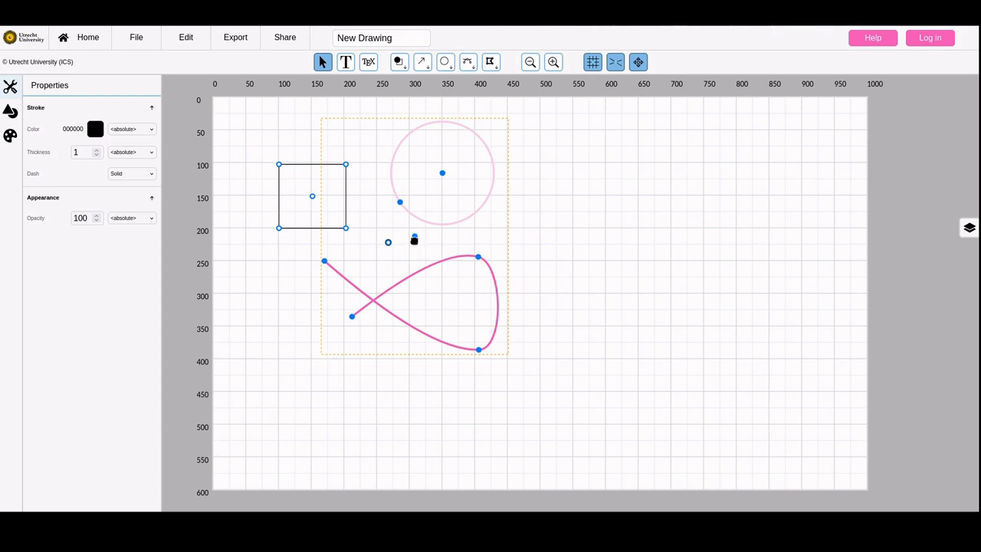
pyautogui.moveTo(413, 238)
pyautogui.mouseDown()
pyautogui.moveTo(472, 243)
pyautogui.moveTo(427, 242)
pyautogui.mouseUp()
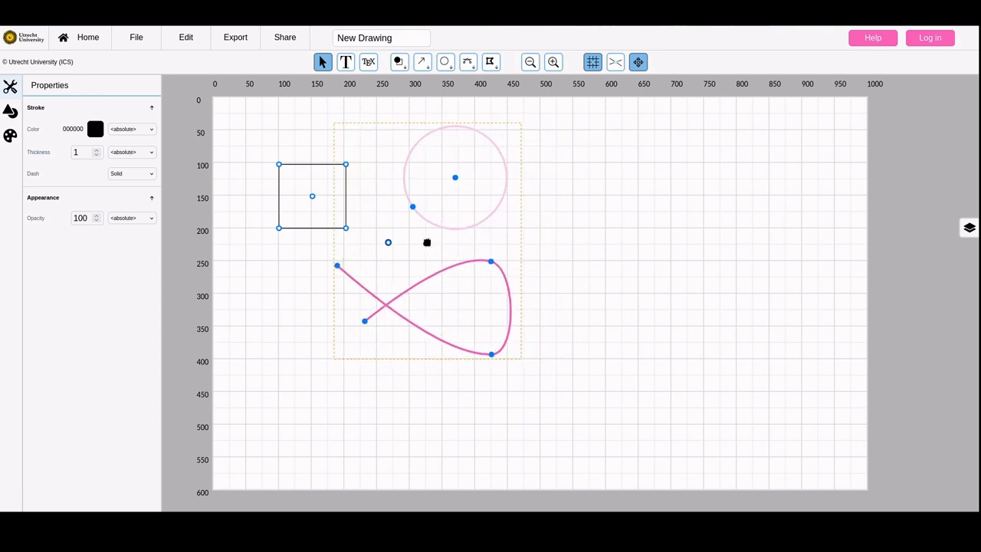
pyautogui.click(432, 240)
# Draw three arrows from the standalone point to the rectangle's lower-right corner, the circle's edge and the curve's self-intersection
pyautogui.click(422, 64)
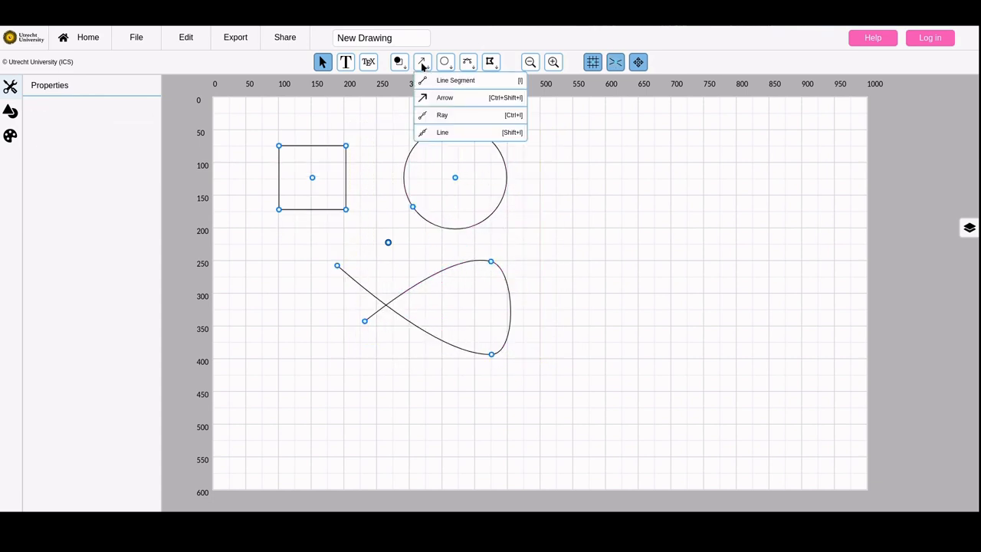
pyautogui.click(429, 98)
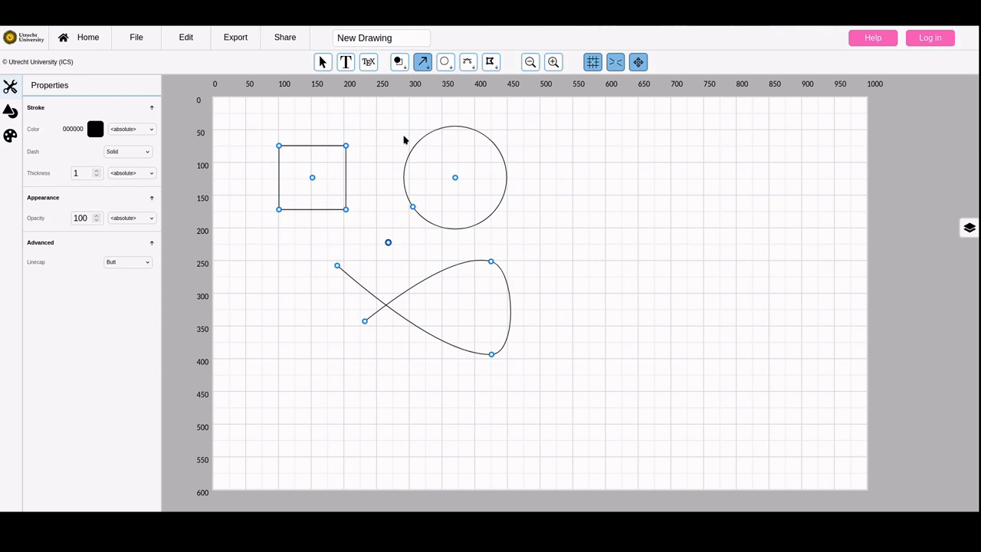
pyautogui.click(387, 242)
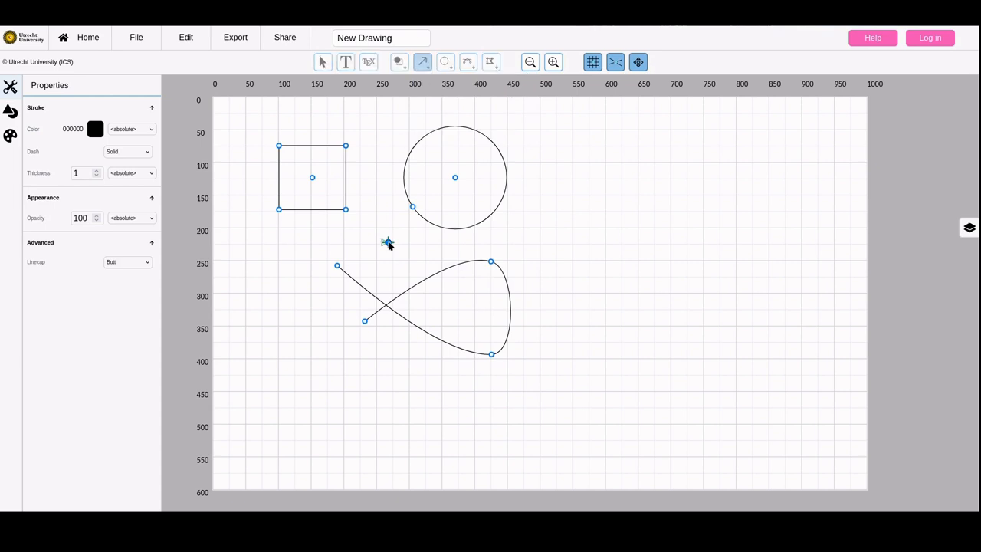
pyautogui.click(346, 209)
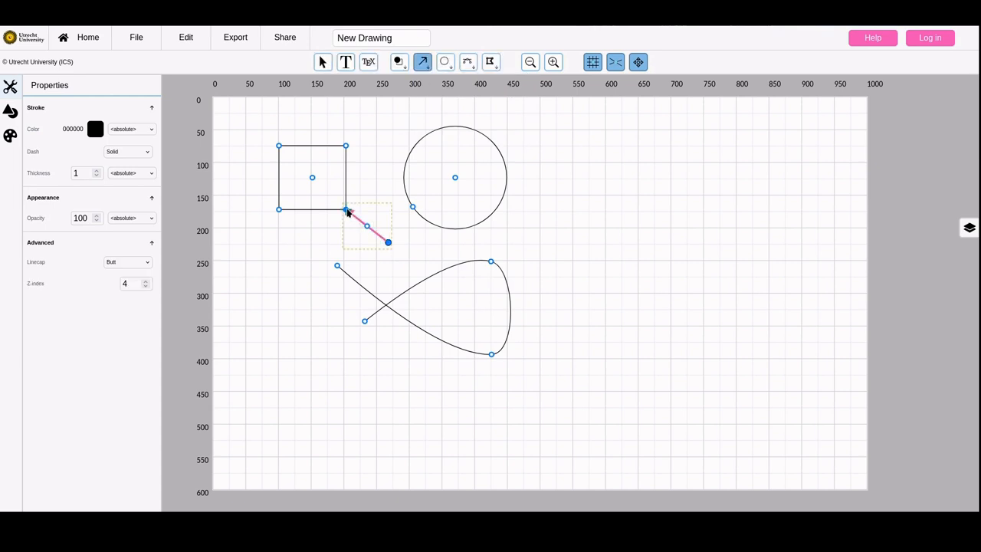
pyautogui.click(387, 241)
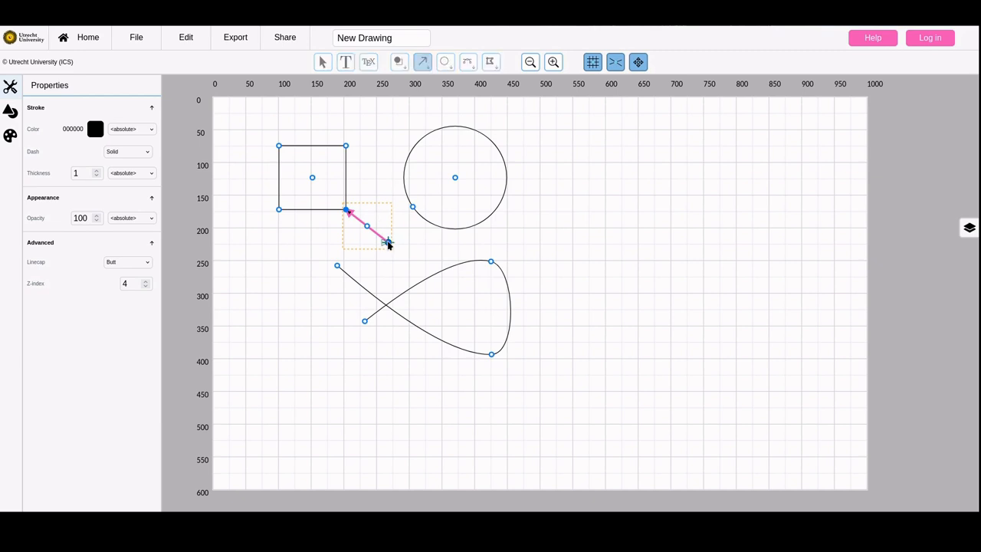
pyautogui.click(420, 218)
pyautogui.click(388, 242)
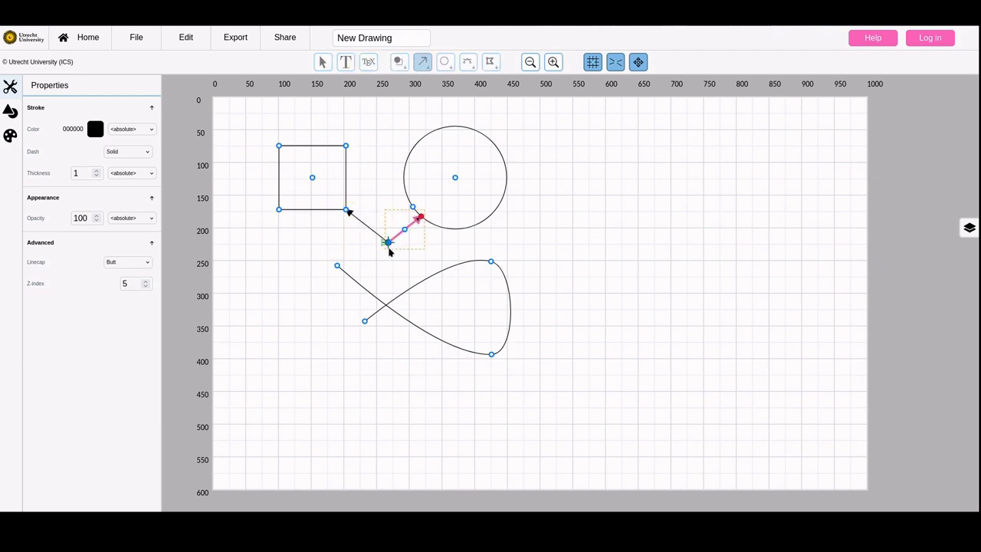
pyautogui.click(385, 304)
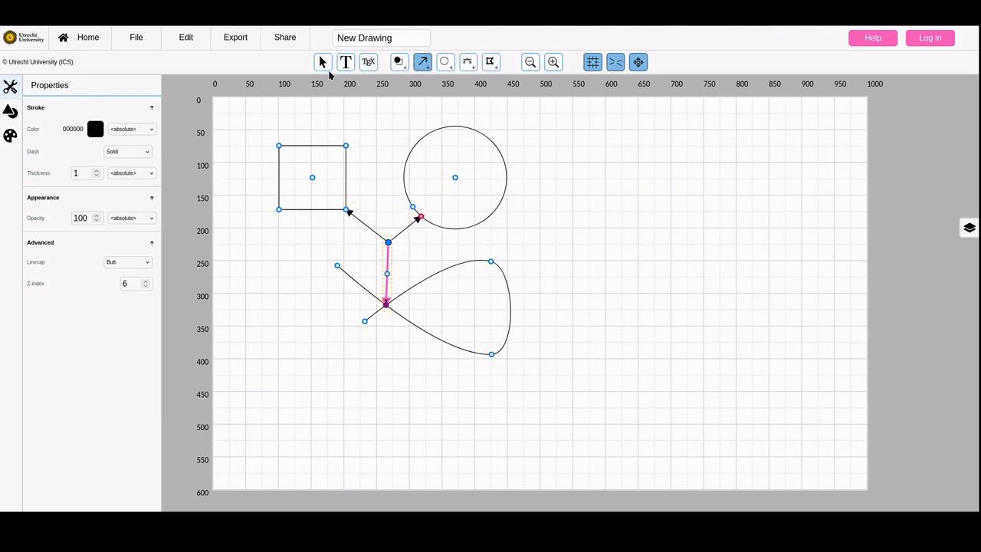
# Reshape around the snapped arrows by moving the rectangle's lower-right corner inward, the arrow tip along the circle, and the curve's lower-left end outward
pyautogui.click(324, 69)
pyautogui.moveTo(346, 212); pyautogui.dragTo(328, 203)
pyautogui.click(335, 207)
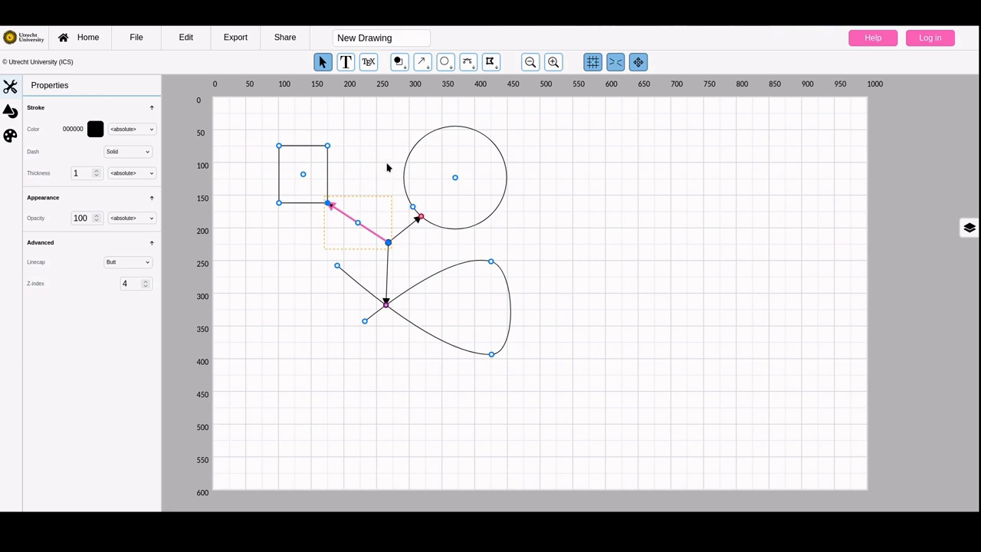
pyautogui.moveTo(420, 216)
pyautogui.mouseDown()
pyautogui.moveTo(462, 221)
pyautogui.moveTo(495, 199)
pyautogui.moveTo(480, 132)
pyautogui.moveTo(422, 128)
pyautogui.moveTo(399, 170)
pyautogui.moveTo(399, 205)
pyautogui.moveTo(410, 206)
pyautogui.mouseUp()
pyautogui.moveTo(364, 321); pyautogui.dragTo(308, 332)
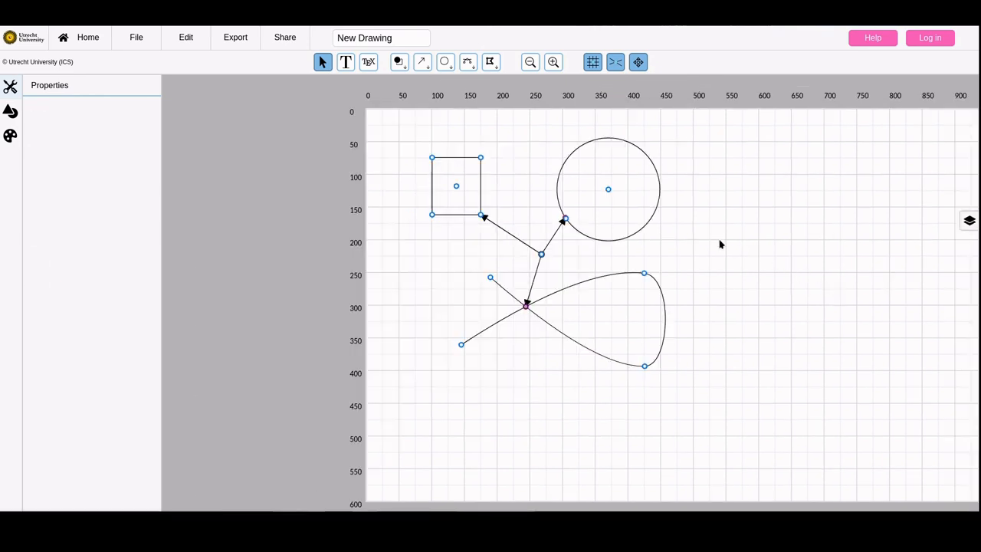
# Enable the circle's fill and set its color to the Yellow style
pyautogui.click(657, 216)
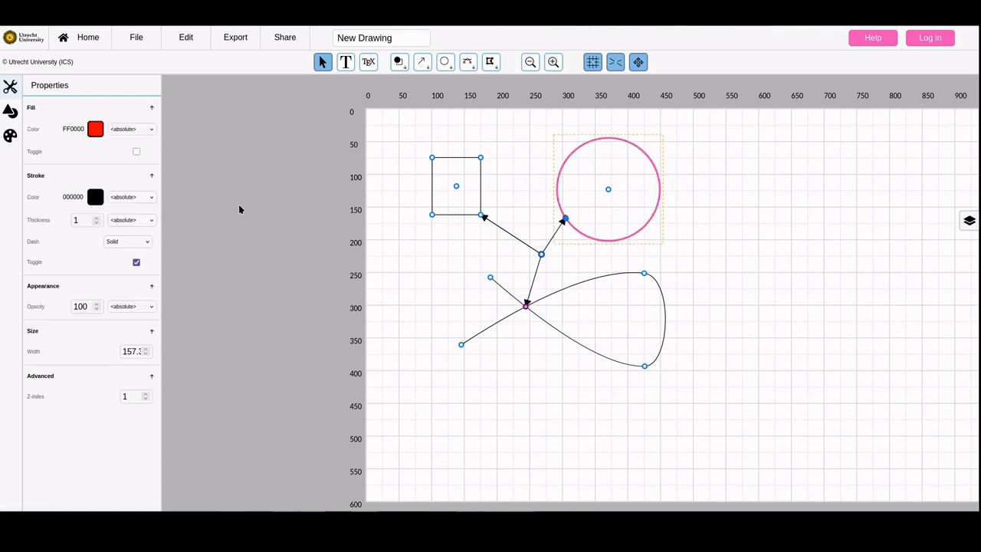
pyautogui.click(137, 152)
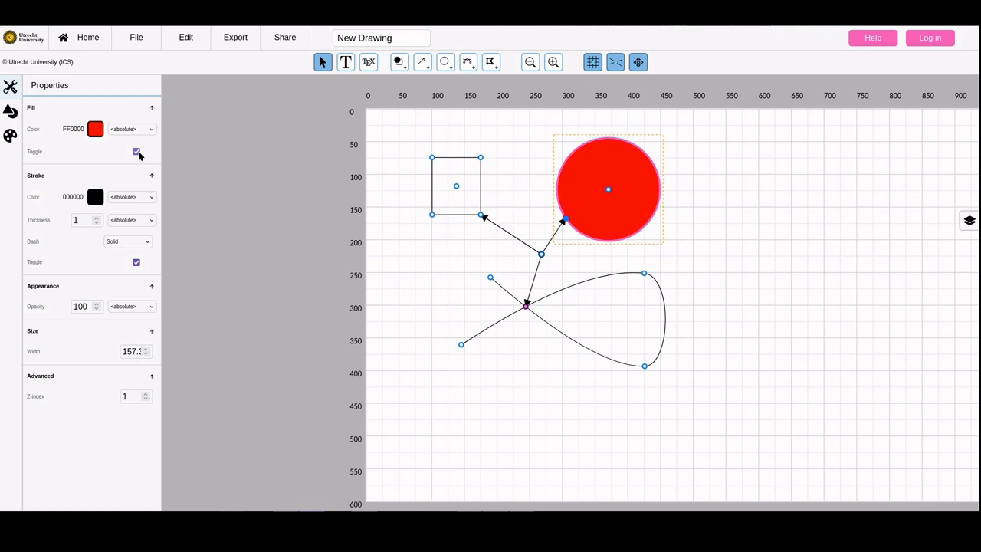
pyautogui.click(132, 128)
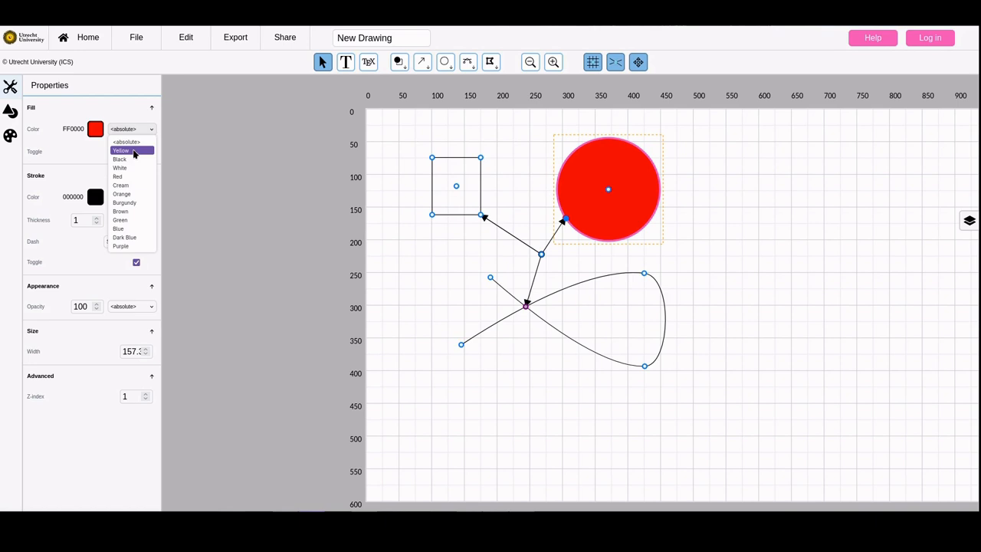
pyautogui.click(133, 151)
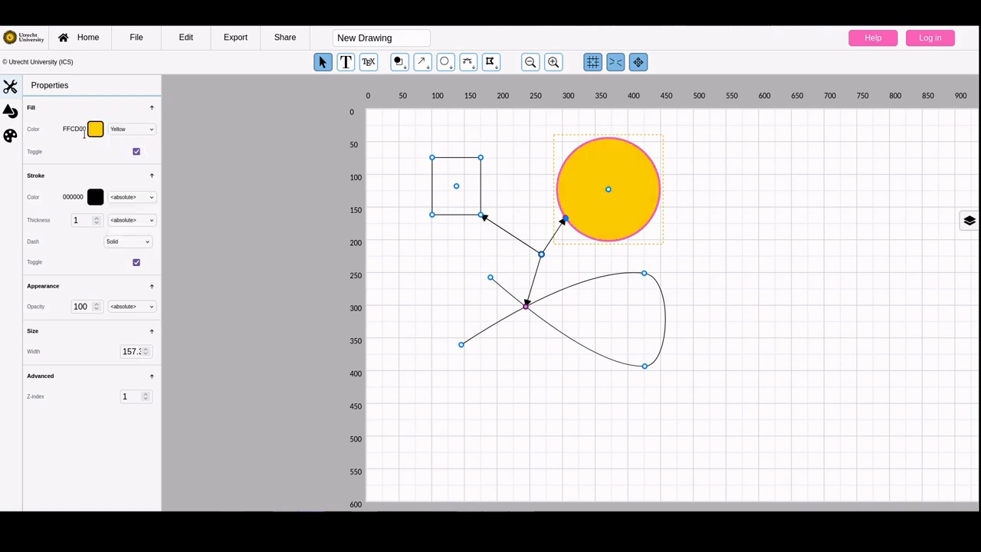
# Change the Yellow color style's definition to the brighter yellow EBFF00
pyautogui.click(11, 136)
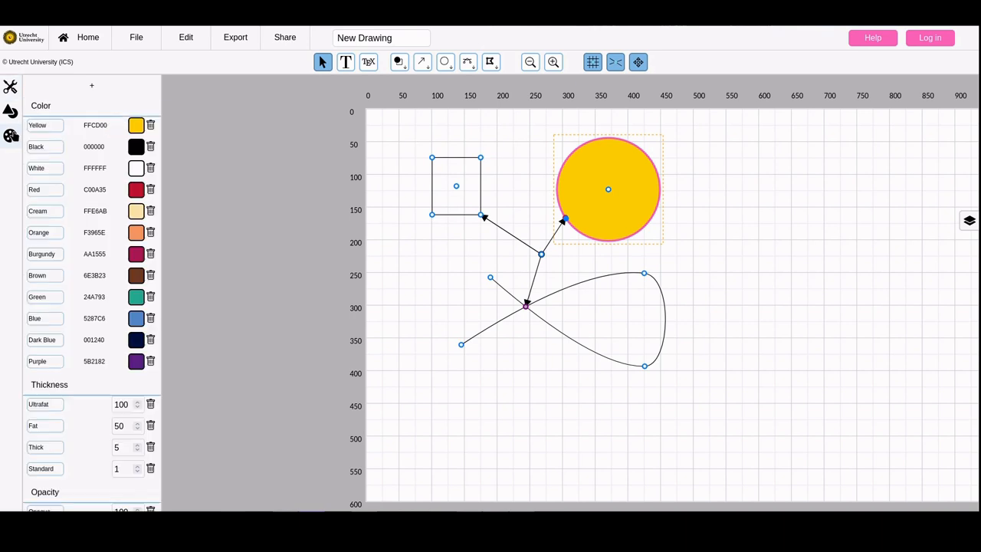
pyautogui.click(133, 128)
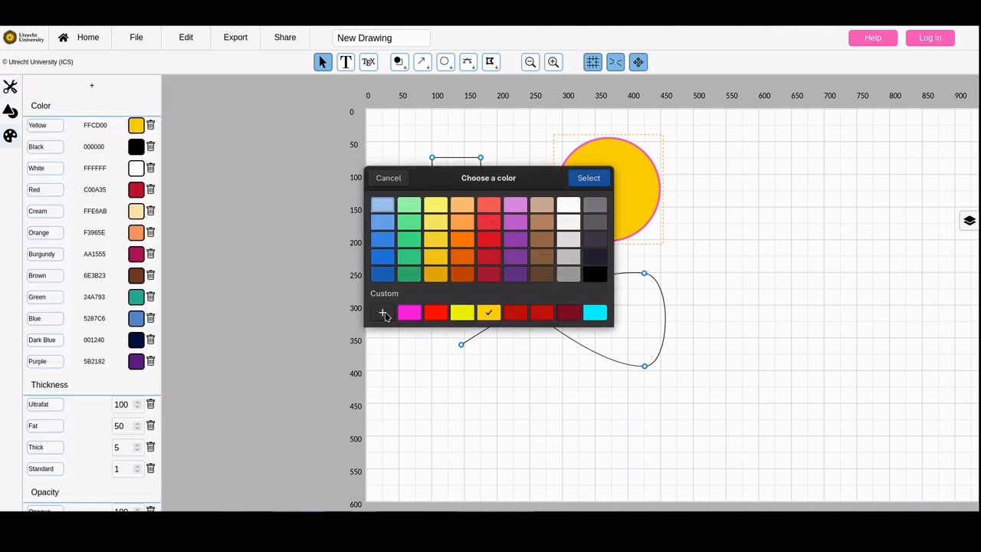
pyautogui.click(469, 313)
pyautogui.click(588, 179)
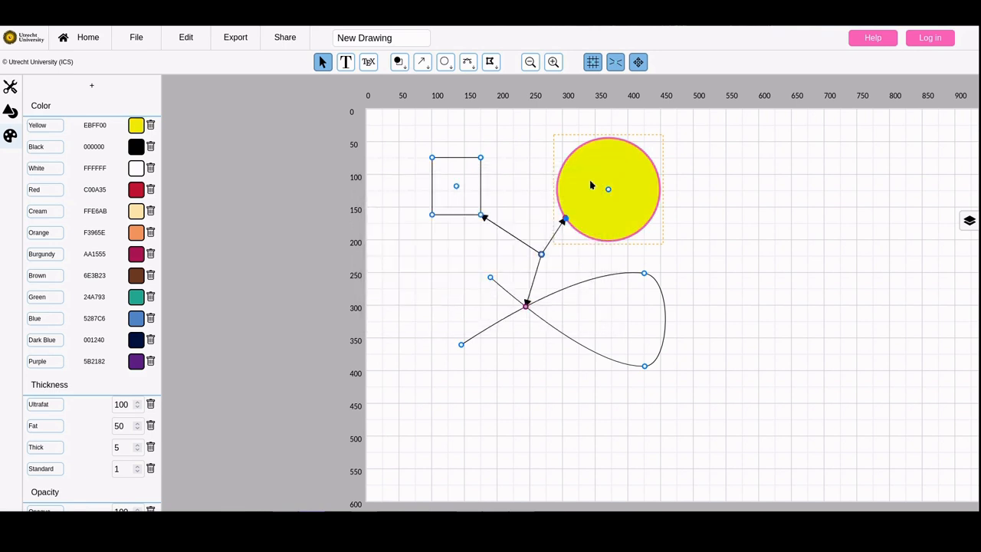
# Create a new color style named Pink with the custom color FF00E9 and check it in the color style list
pyautogui.click(102, 99)
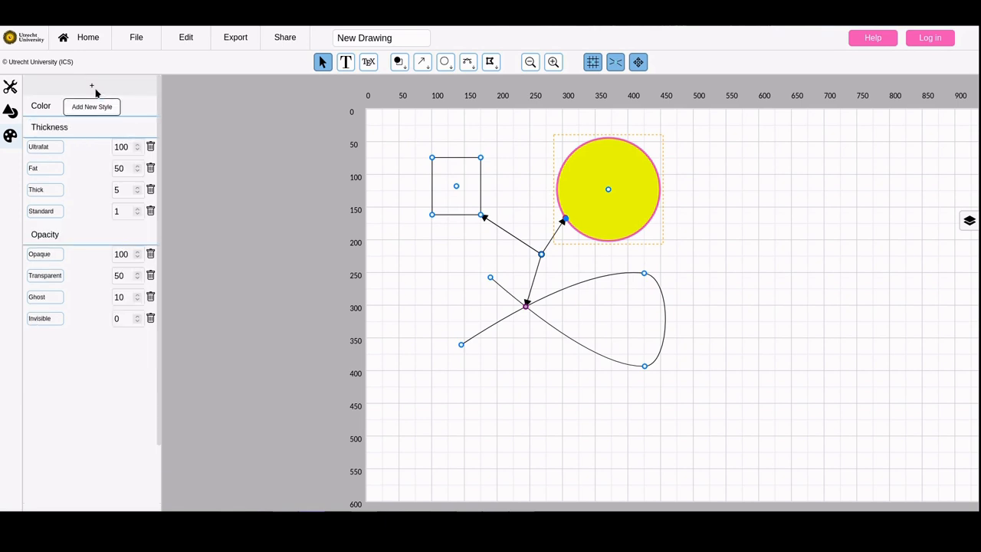
pyautogui.click(92, 87)
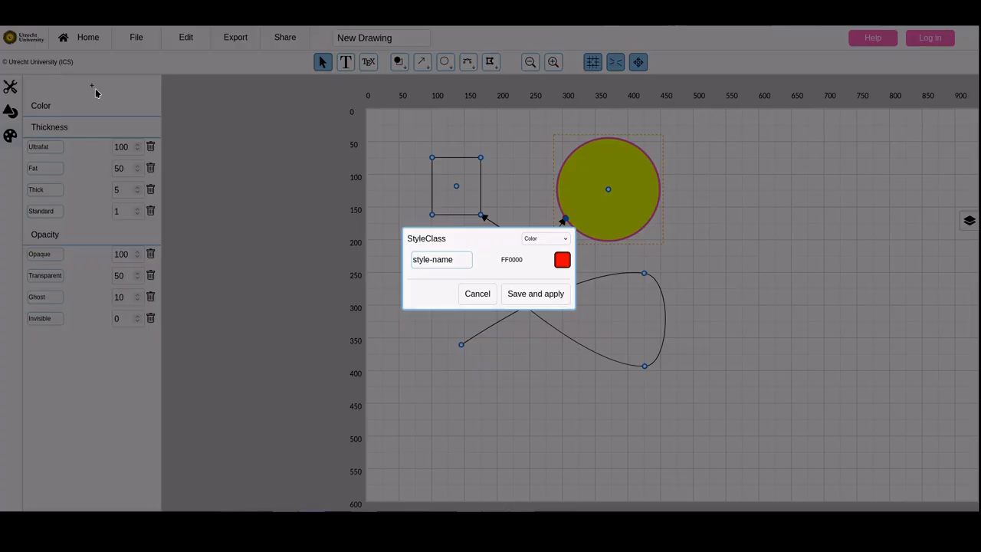
pyautogui.click(458, 264)
pyautogui.press('BackSpace')
pyautogui.press('BackSpace')
pyautogui.press('BackSpace')
pyautogui.press('BackSpace')
pyautogui.press('BackSpace')
pyautogui.press('BackSpace')
pyautogui.press('BackSpace')
pyautogui.press('BackSpace')
pyautogui.press('BackSpace')
pyautogui.press('BackSpace')
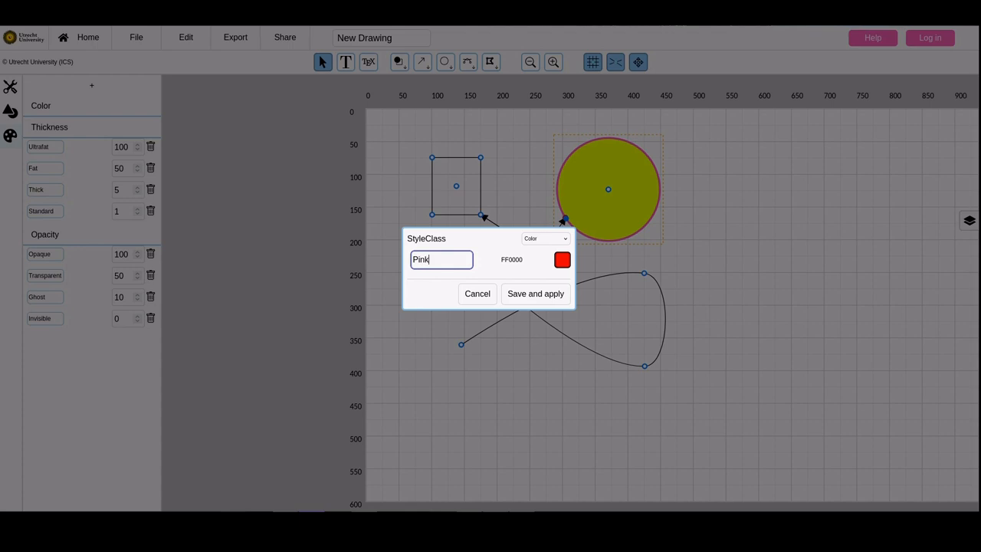
pyautogui.click(562, 260)
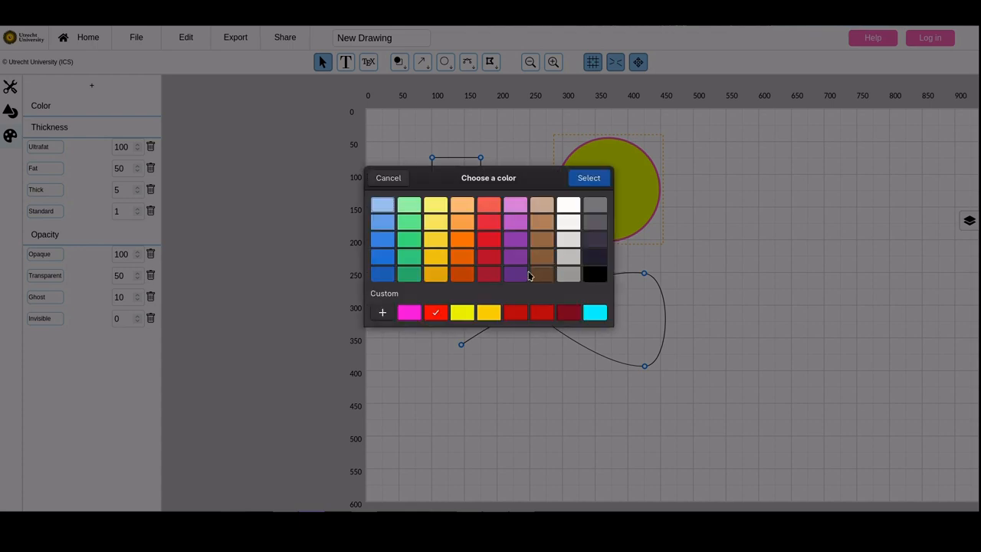
pyautogui.click(383, 311)
pyautogui.click(398, 346)
pyautogui.moveTo(503, 271); pyautogui.dragTo(586, 225)
pyautogui.click(571, 179)
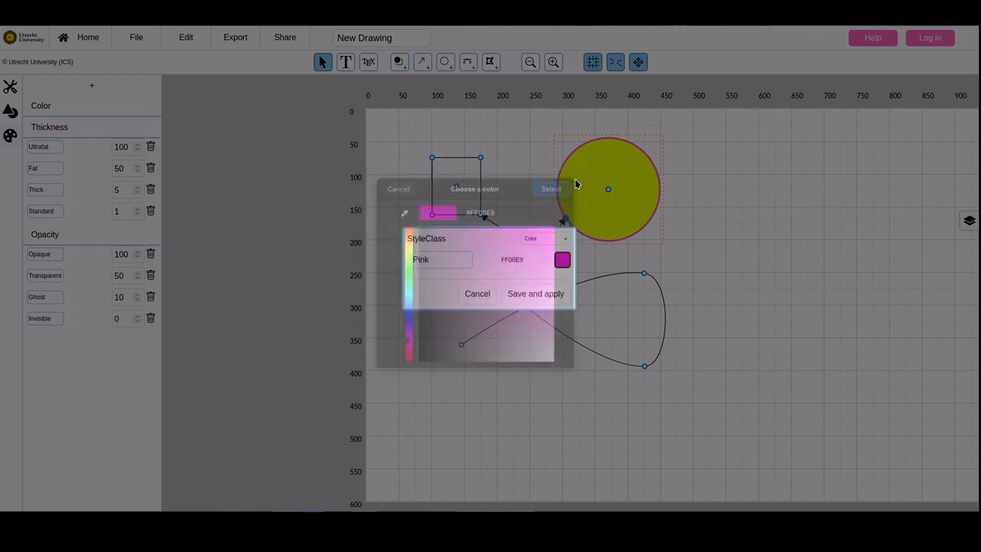
pyautogui.click(524, 294)
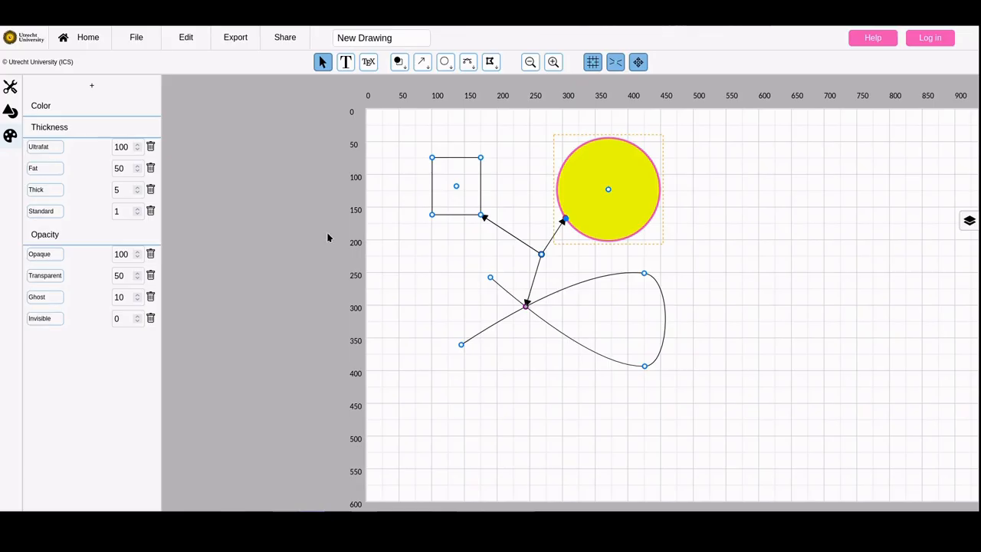
pyautogui.click(113, 112)
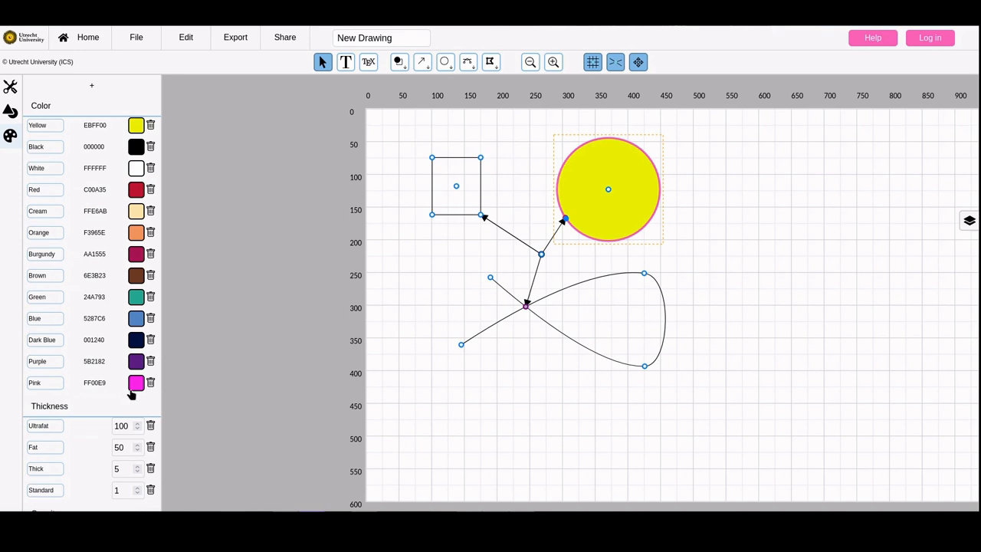
# Apply the Pink style to the circle's fill and recolor the three arrows red
pyautogui.click(10, 88)
pyautogui.click(132, 128)
pyautogui.click(132, 255)
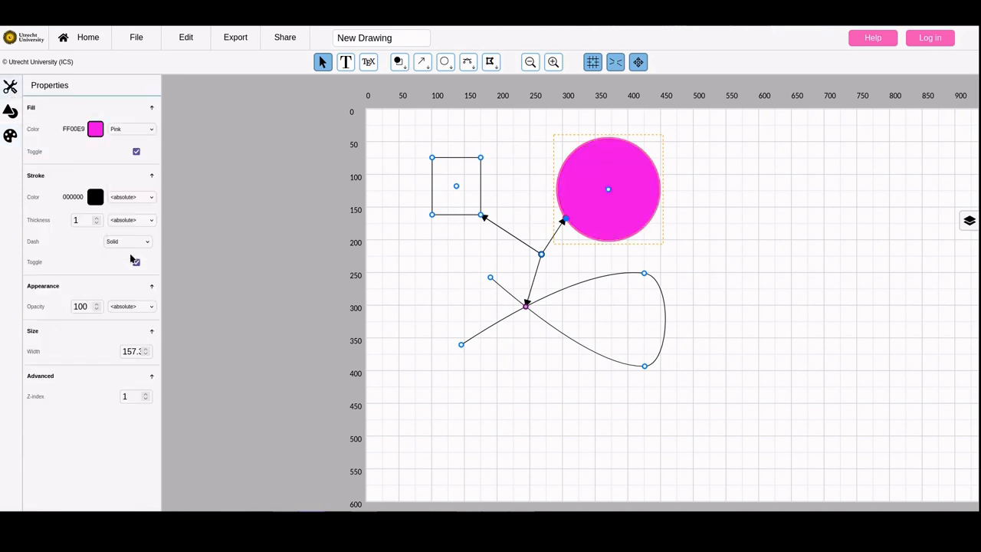
pyautogui.click(486, 129)
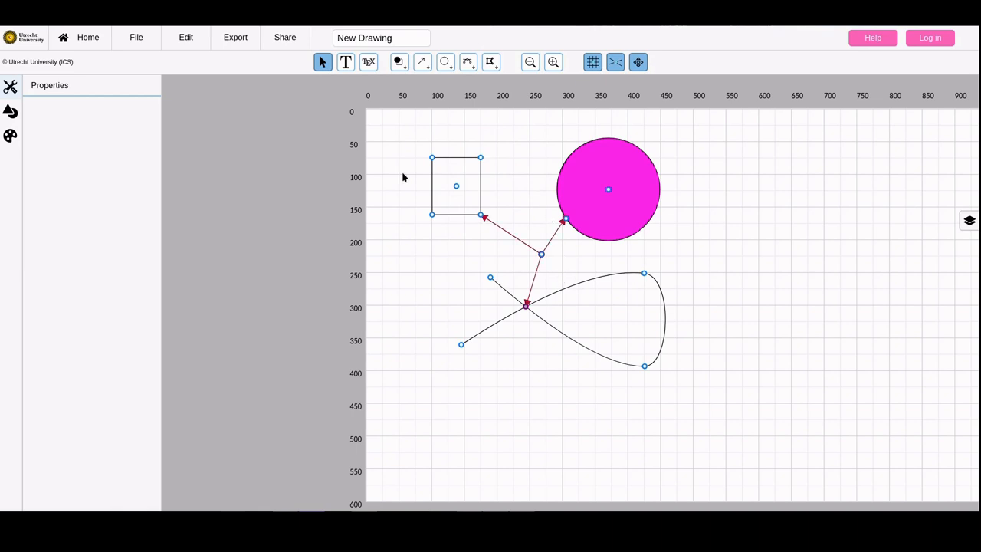
# Export the current workspace to a file
pyautogui.click(137, 40)
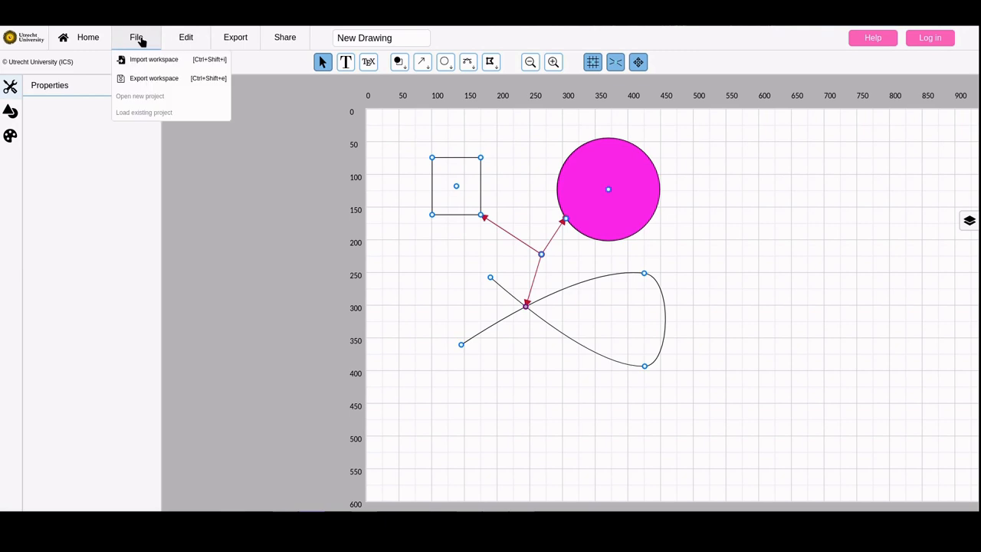
pyautogui.click(157, 78)
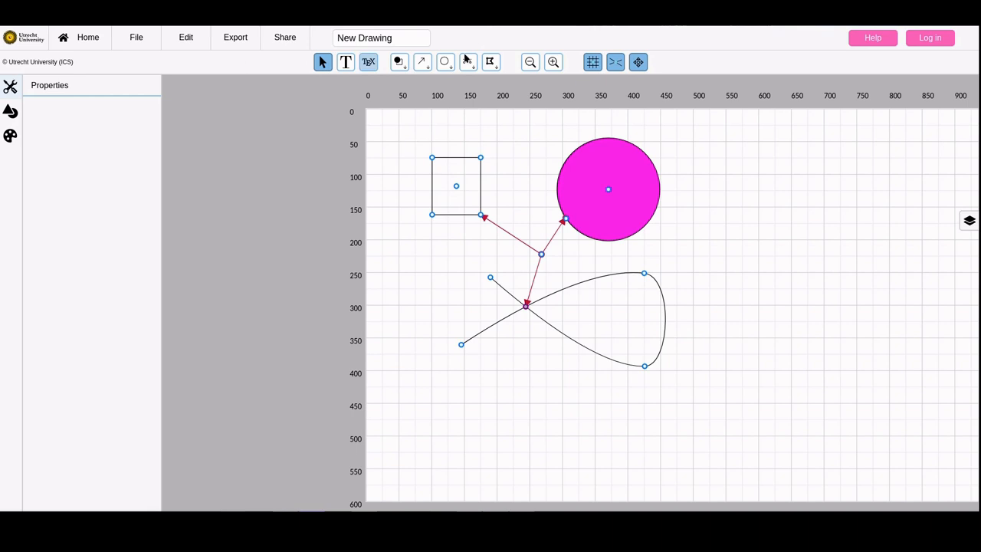
# Log in to the account and open the overview of all projects
pyautogui.click(944, 42)
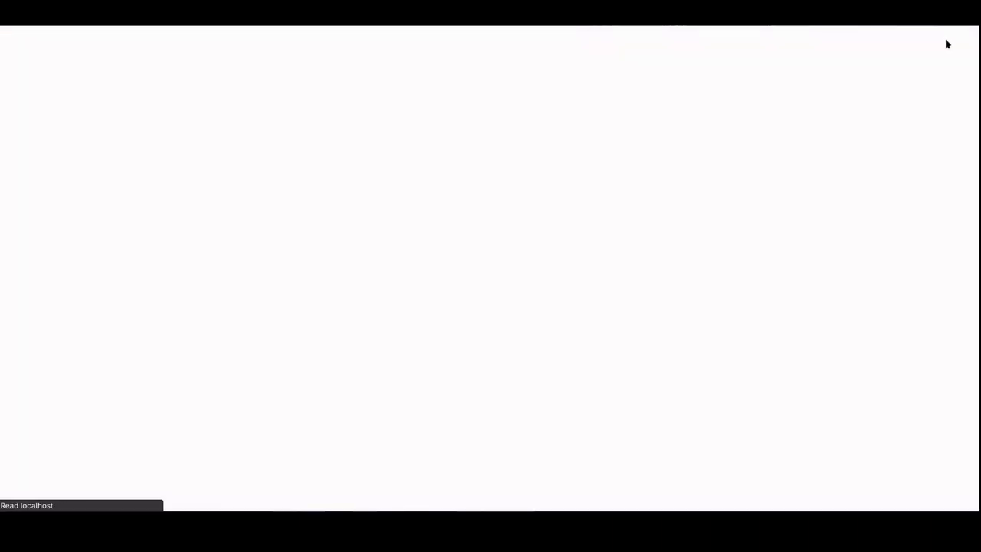
pyautogui.click(516, 170)
pyautogui.click(77, 49)
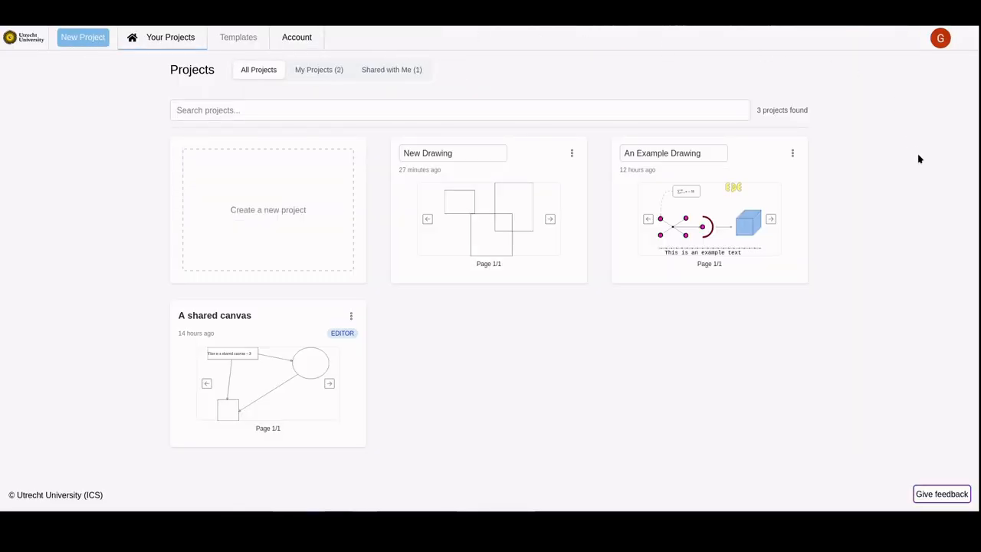
# Open the An Example Drawing project and show its layers, views and pages
pyautogui.click(458, 409)
pyautogui.click(757, 182)
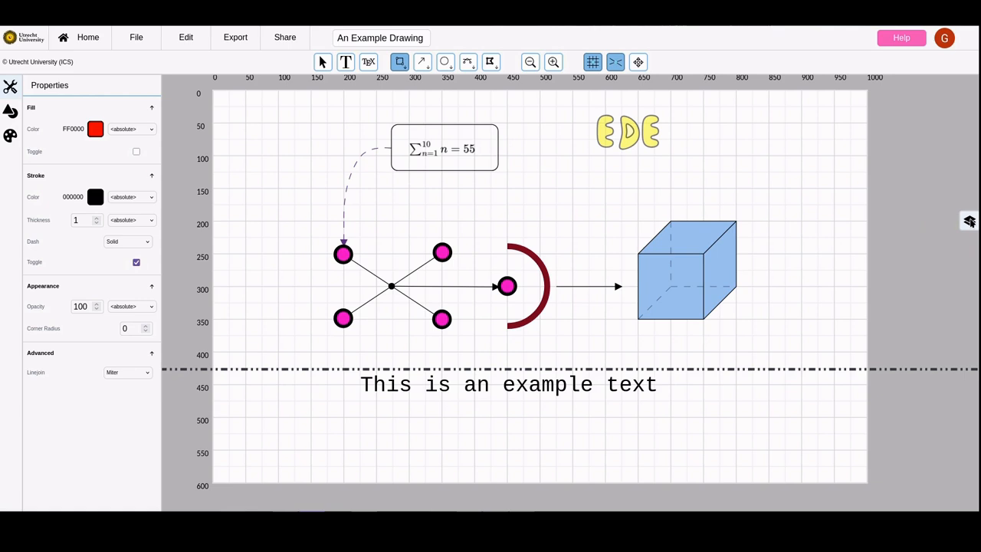
pyautogui.click(969, 221)
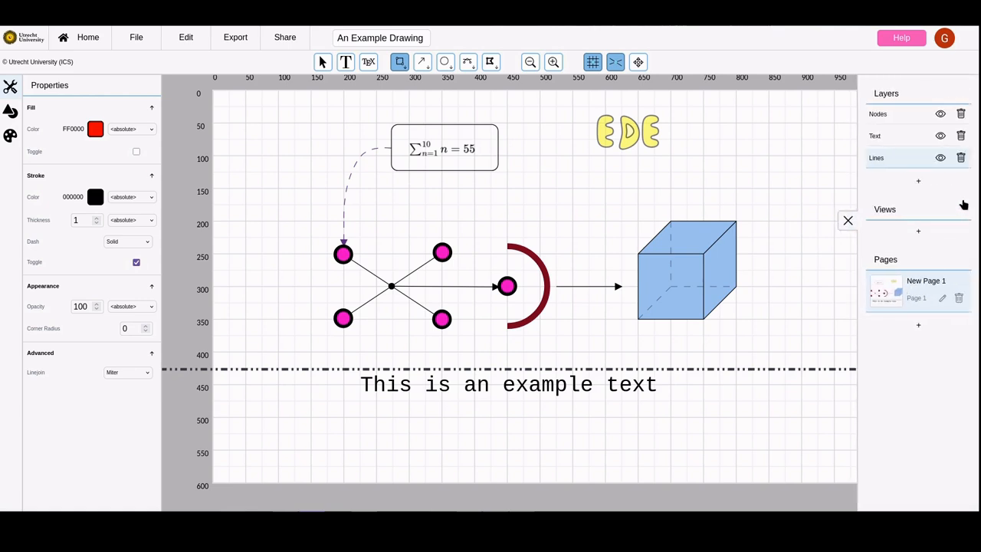
# Hide and show again the Lines, Text and Nodes layers one after another
pyautogui.click(943, 157)
pyautogui.click(942, 158)
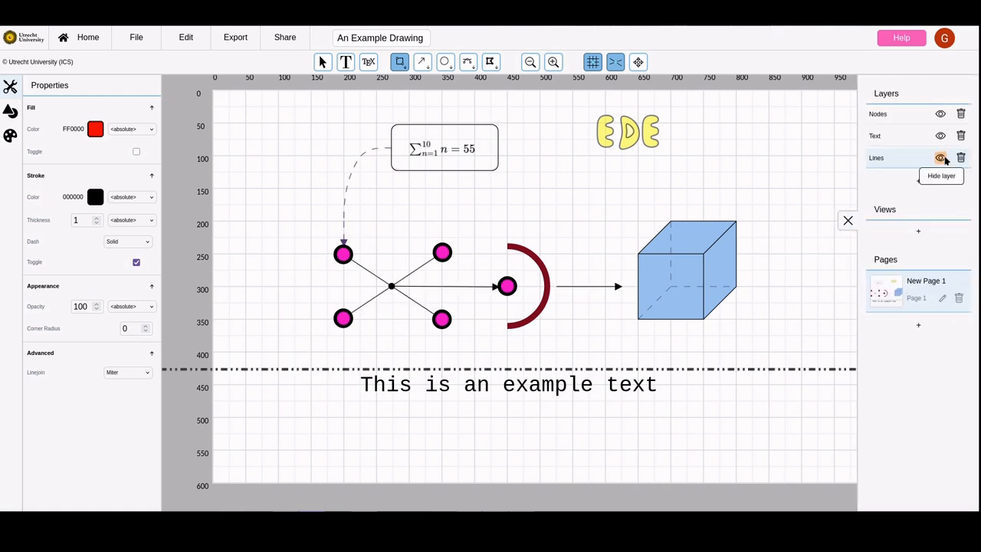
pyautogui.click(940, 137)
pyautogui.click(940, 135)
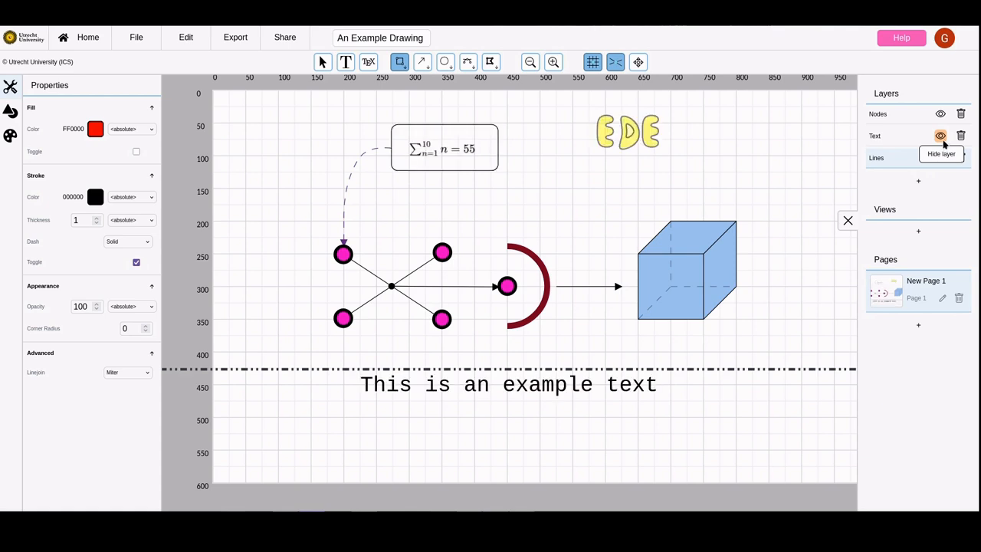
pyautogui.click(940, 113)
pyautogui.click(940, 114)
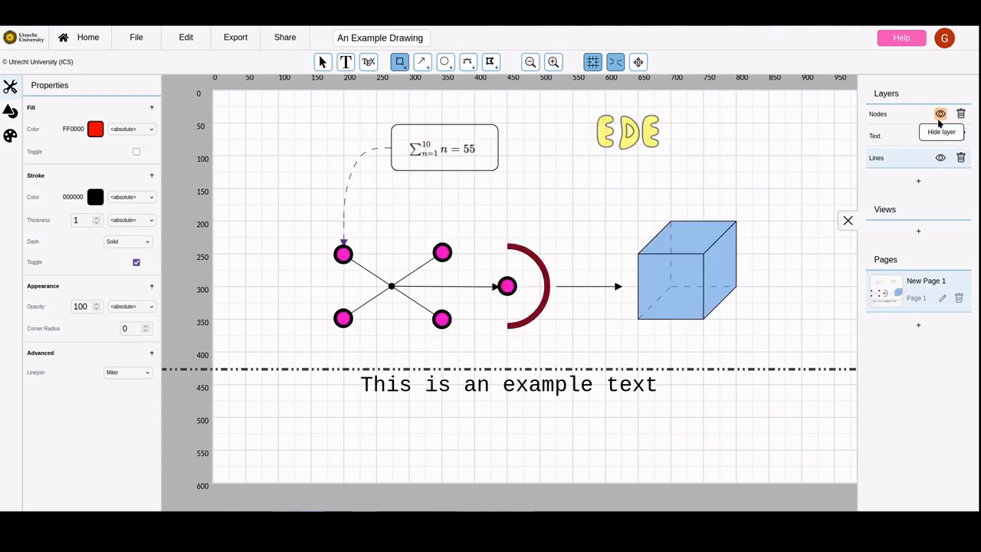
# Move the Lines layer directly above the Text layer and open an SVG export of the drawing
pyautogui.moveTo(876, 158); pyautogui.dragTo(875, 138)
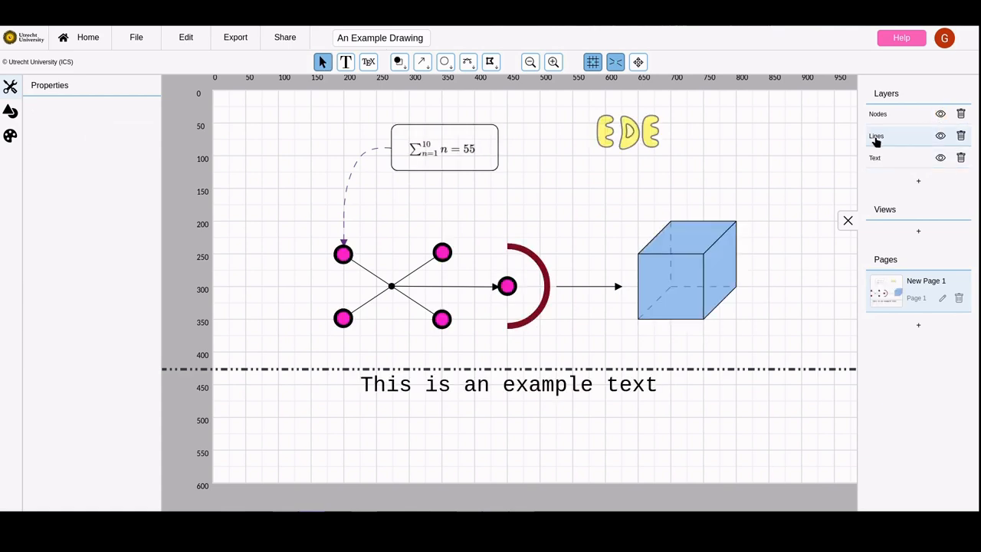
pyautogui.click(239, 42)
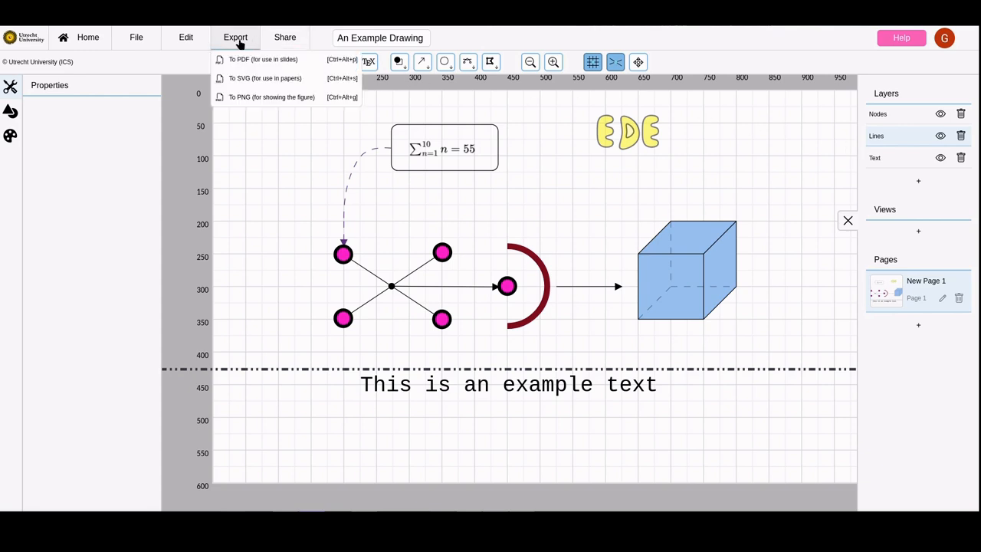
pyautogui.click(291, 79)
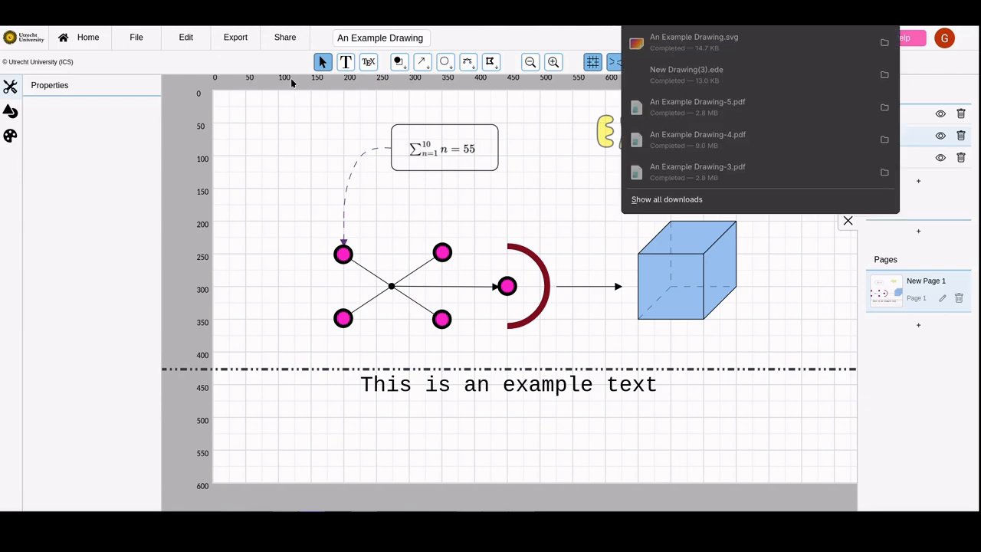
pyautogui.click(770, 35)
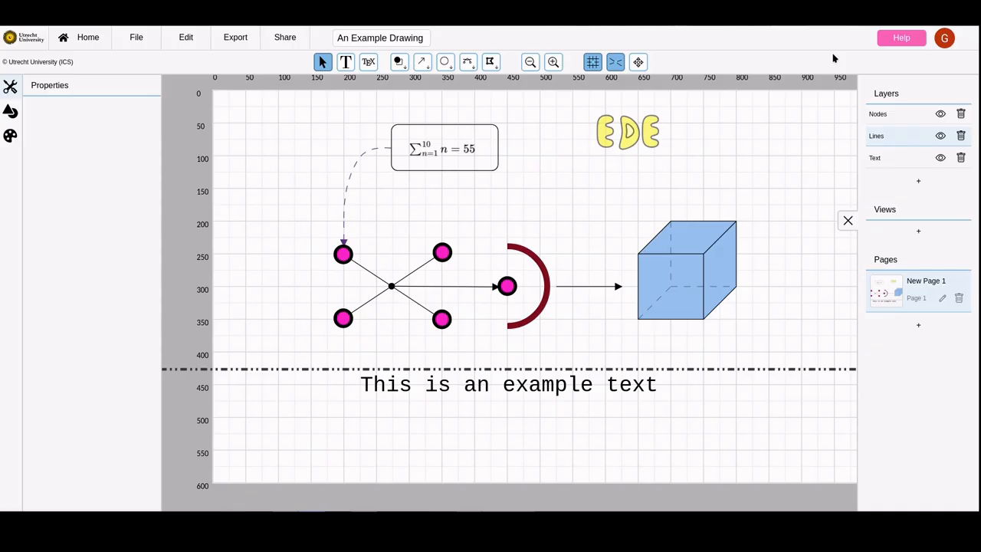
# Turn the visibility of the Nodes layer off and back on
pyautogui.rightClick(939, 114)
pyautogui.press('Escape')
pyautogui.click(939, 114)
pyautogui.click(939, 114)
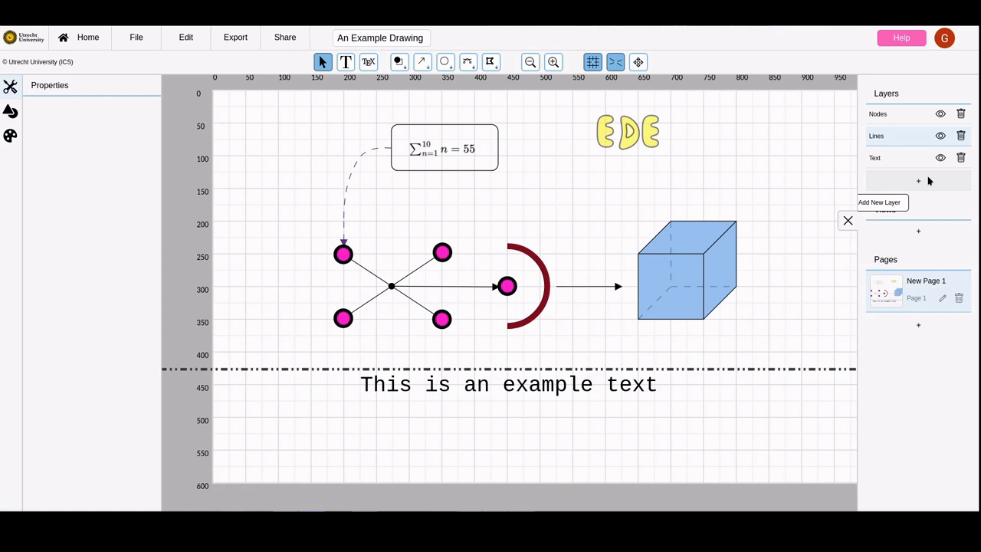
# Add a first view that includes only the Nodes layer, leaving out Lines and Text
pyautogui.click(919, 232)
pyautogui.click(939, 231)
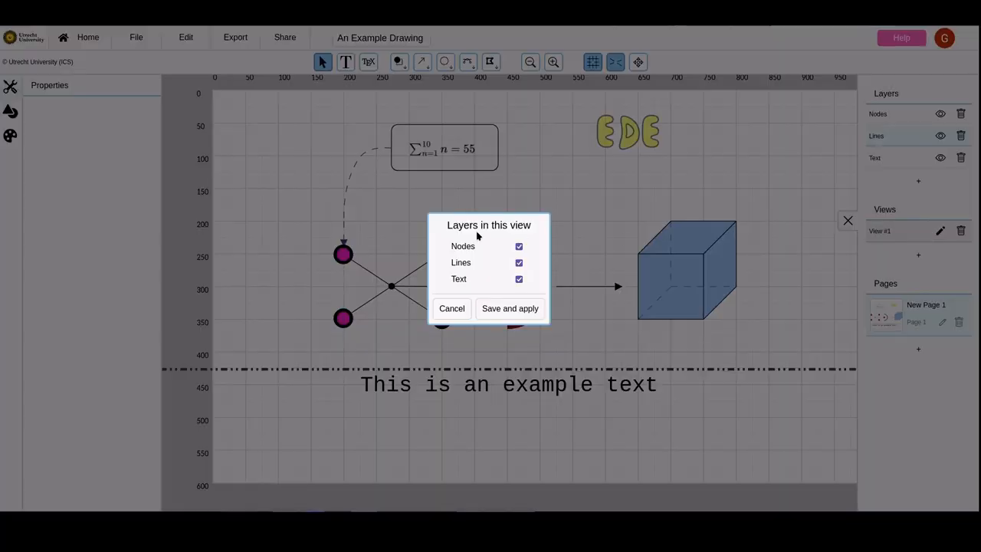
pyautogui.click(518, 262)
pyautogui.click(519, 279)
pyautogui.click(519, 308)
# Add a second view that includes the Nodes and Lines layers
pyautogui.click(916, 256)
pyautogui.click(937, 258)
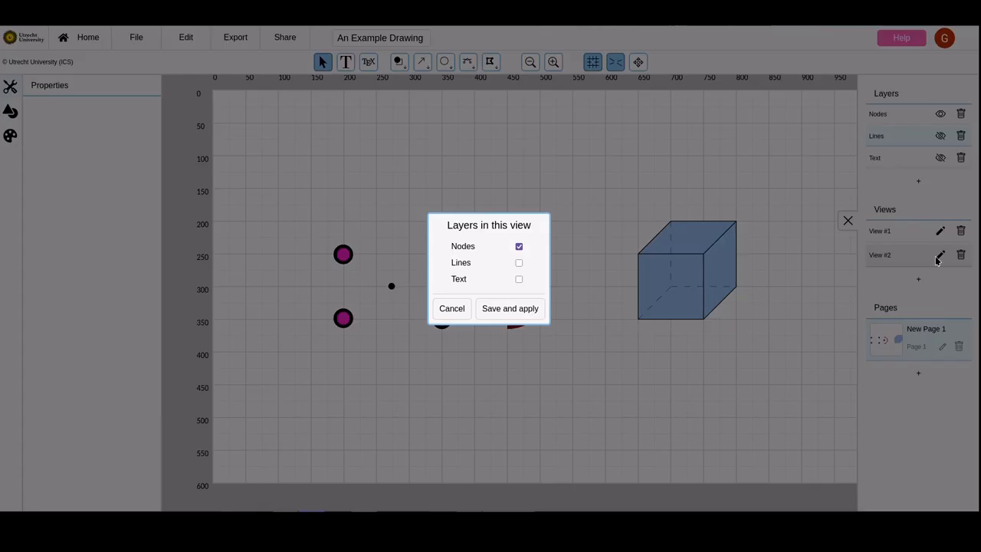
pyautogui.click(520, 263)
pyautogui.click(510, 308)
# Add a third view that includes the Nodes, Lines and Text layers
pyautogui.click(917, 279)
pyautogui.click(939, 281)
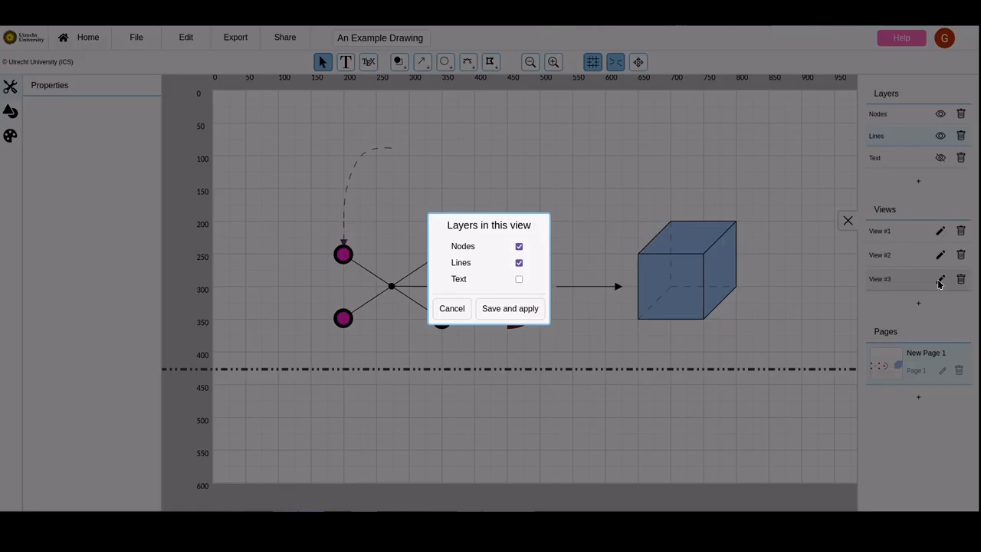
pyautogui.click(517, 280)
pyautogui.click(510, 308)
# Add a fourth view that includes only the Text layer, leaving out Nodes and Lines
pyautogui.click(941, 303)
pyautogui.click(939, 303)
pyautogui.click(518, 263)
pyautogui.click(518, 246)
pyautogui.click(518, 308)
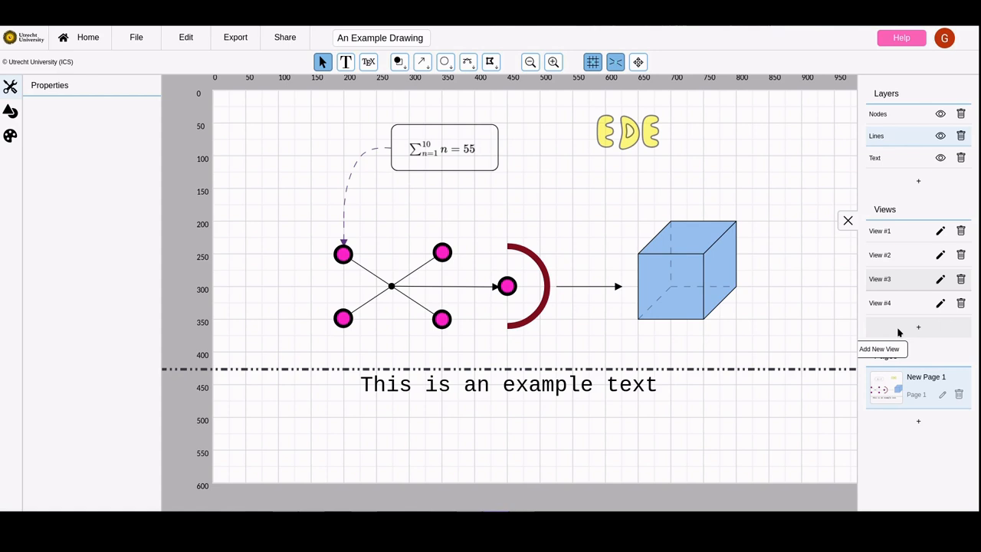
# Enable full page export in the canvas settings and apply the change
pyautogui.click(187, 38)
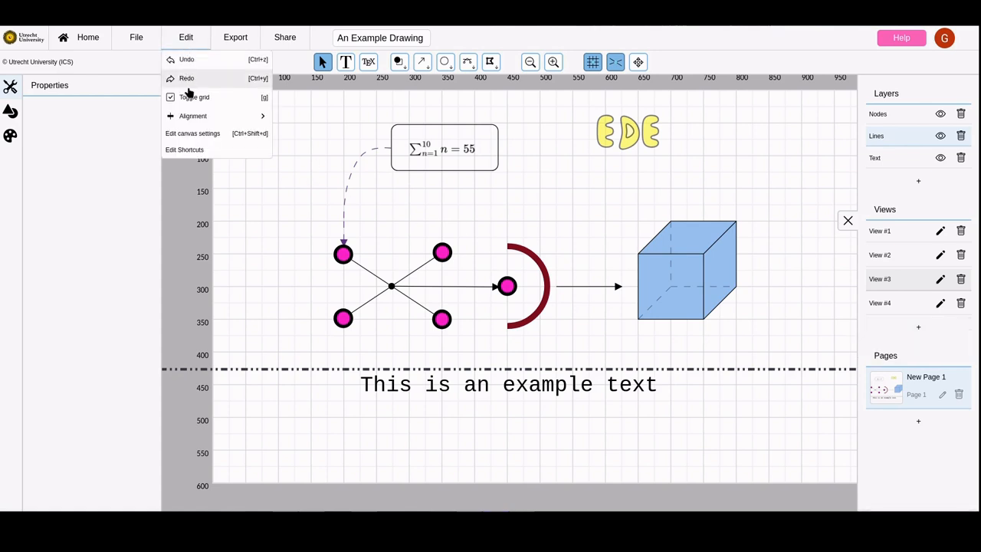
pyautogui.click(192, 133)
pyautogui.click(531, 351)
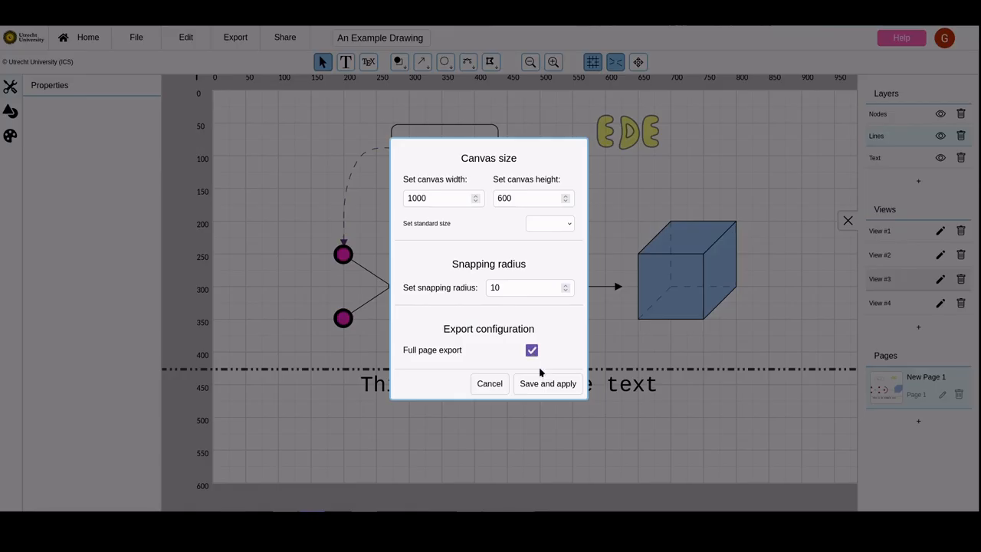
pyautogui.click(547, 385)
# Export the drawing with its views to PDF for slides and look through the exported pages
pyautogui.click(285, 39)
pyautogui.click(236, 38)
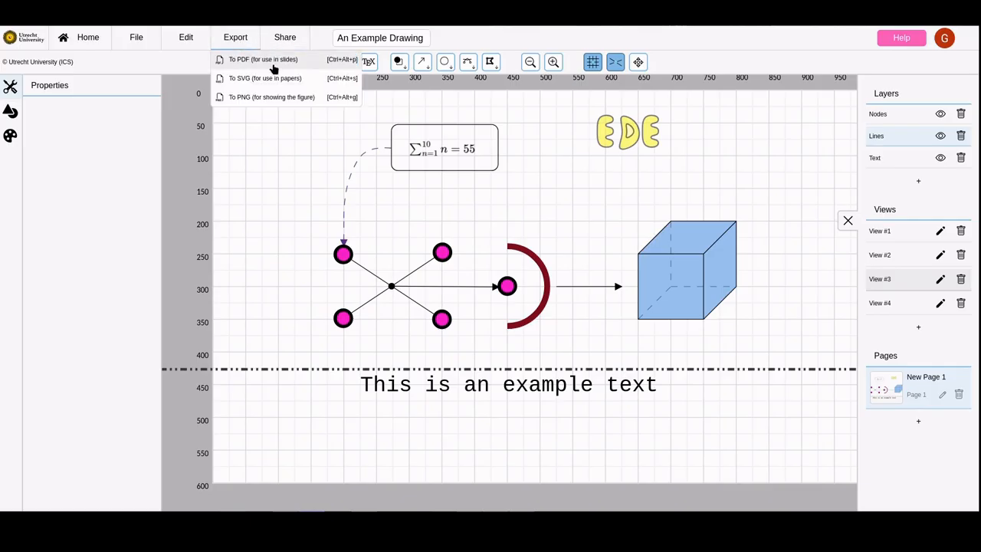
pyautogui.click(272, 61)
pyautogui.scroll(-10, 299, 73)
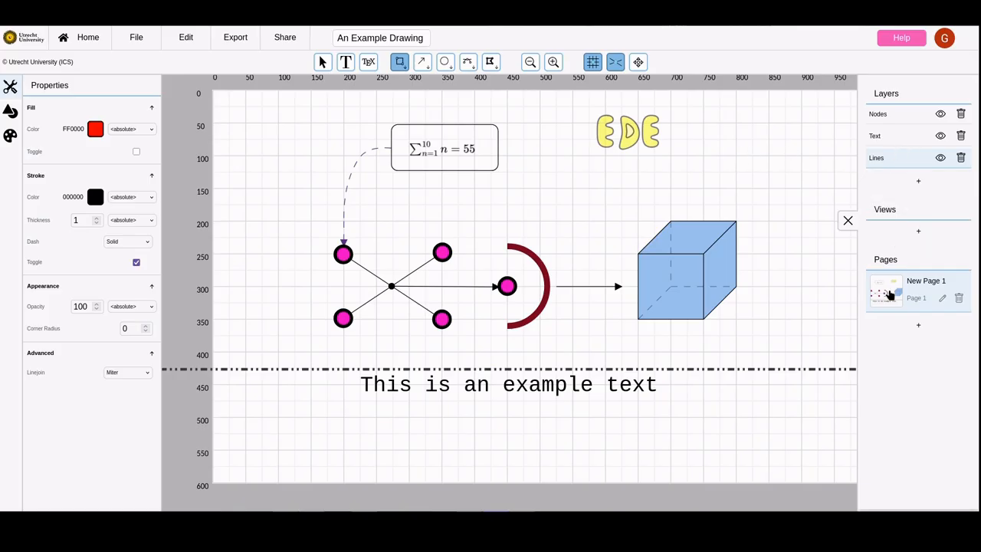
# Add a second page and draw two rectangles meeting at a corner, the lower one about 224 by 73
pyautogui.click(915, 322)
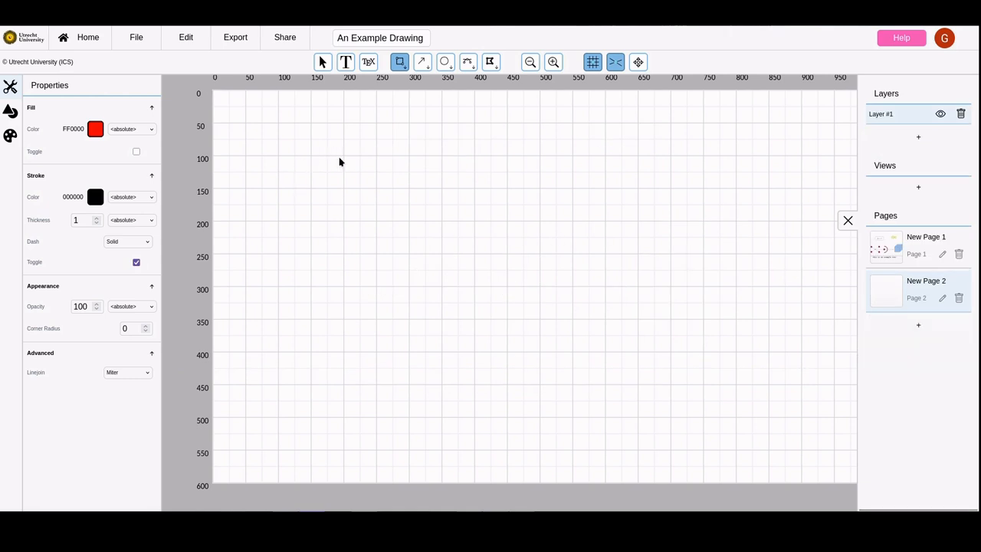
pyautogui.moveTo(344, 156); pyautogui.dragTo(434, 219)
pyautogui.moveTo(582, 268)
pyautogui.mouseDown()
pyautogui.moveTo(439, 230)
pyautogui.moveTo(434, 219)
pyautogui.mouseUp()
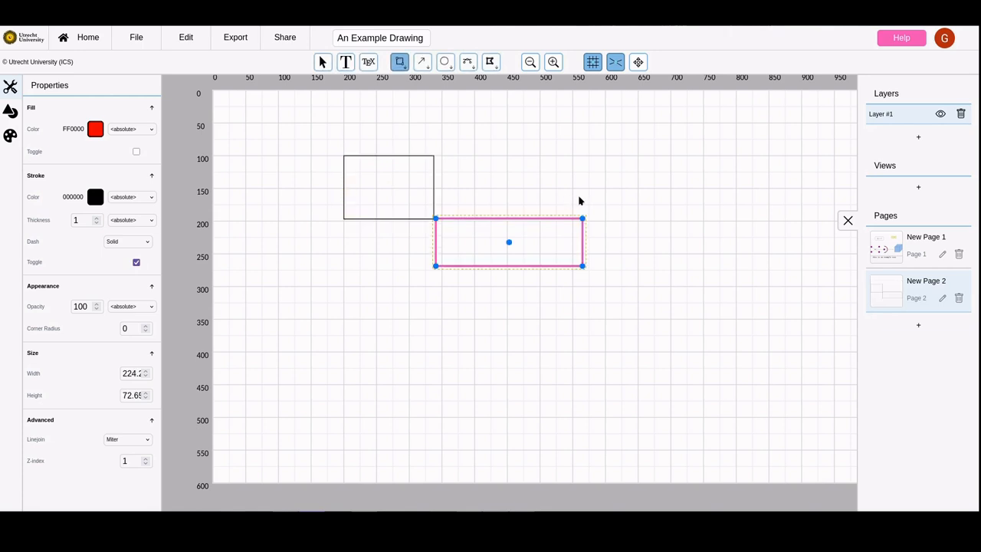
pyautogui.press('Escape')
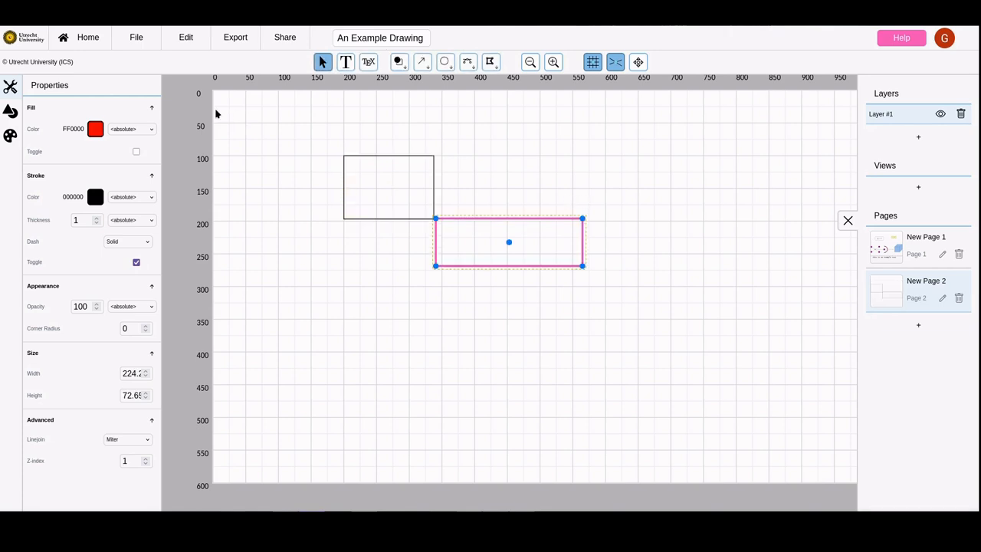
# Open A shared canvas from the projects shared with this account, and also in the second account's window
pyautogui.click(76, 46)
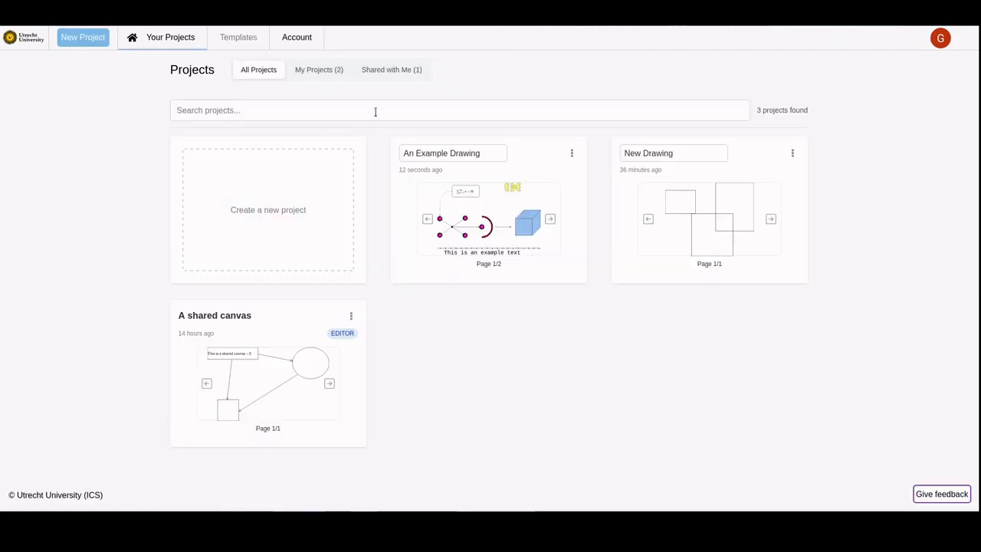
pyautogui.click(392, 72)
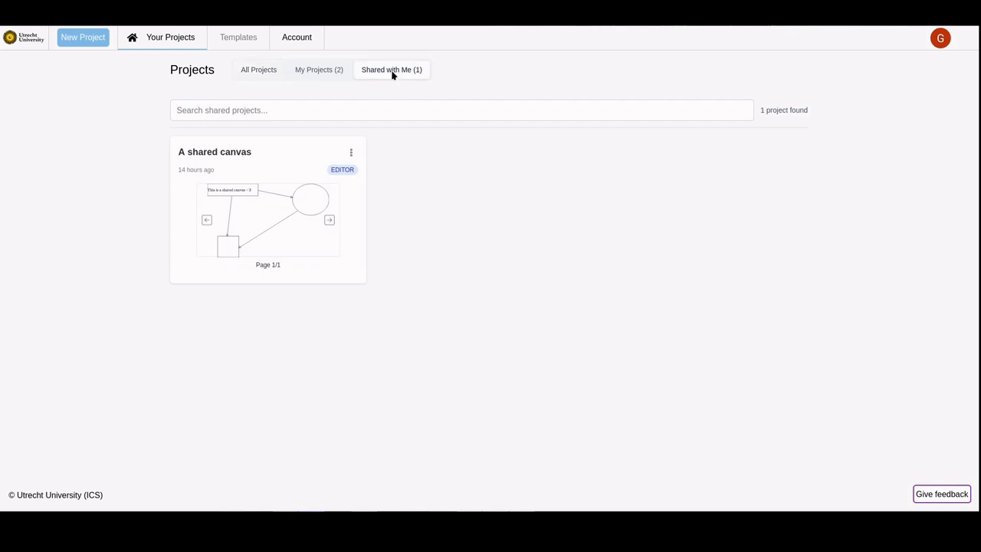
pyautogui.click(201, 179)
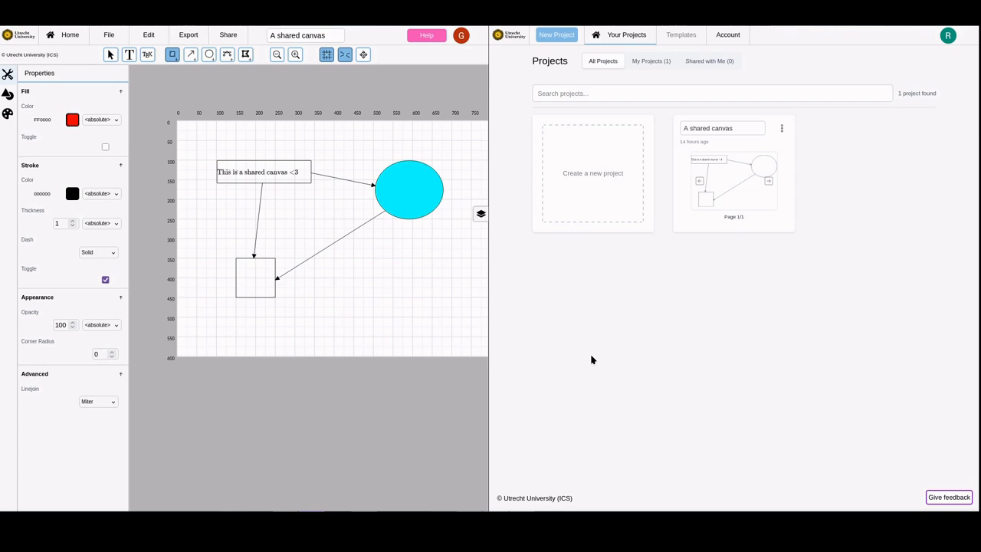
pyautogui.click(714, 189)
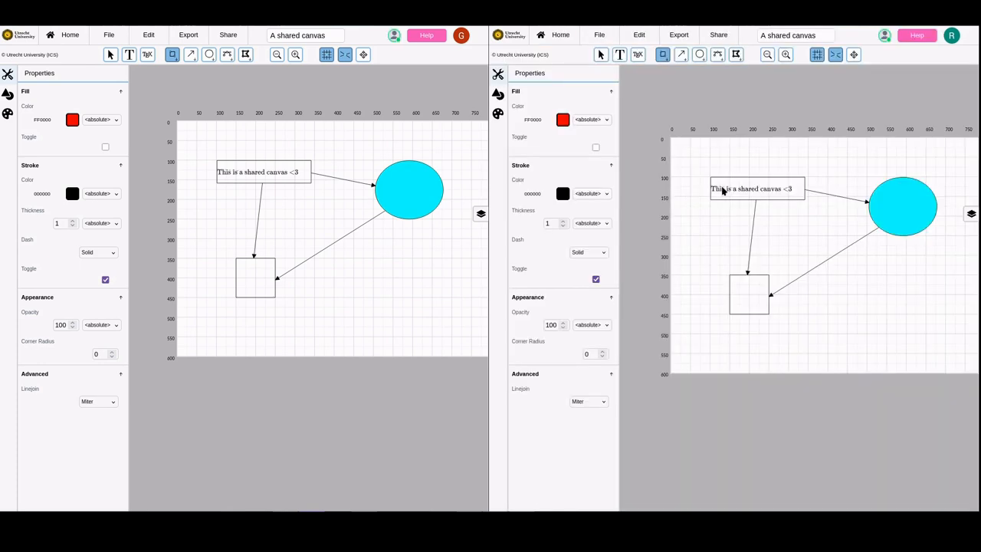
# In the second account's window, move the cyan circle down about 140 units and deselect it
pyautogui.click(898, 221)
pyautogui.moveTo(902, 205); pyautogui.dragTo(903, 260)
pyautogui.click(902, 306)
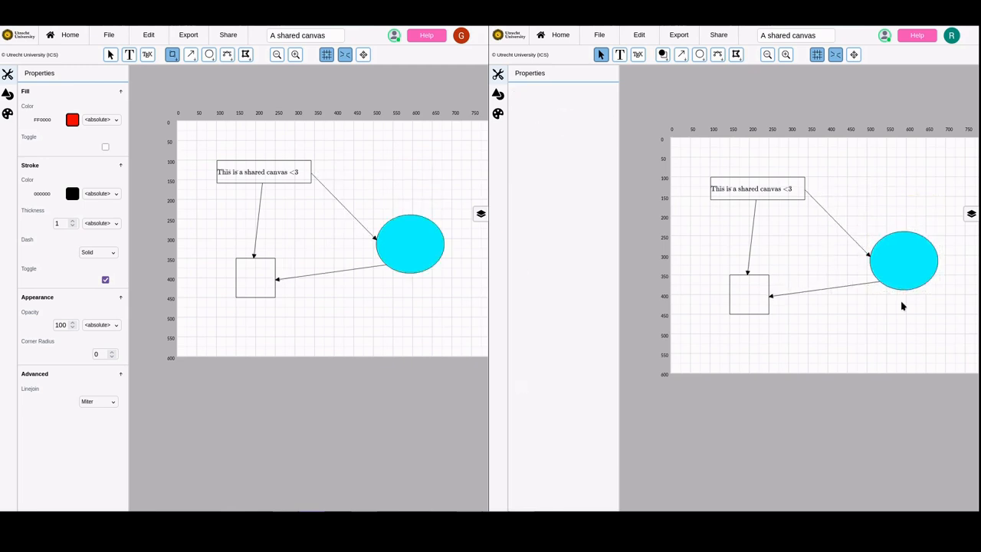
# Set the moved circle's fill color style to White and finally to Dark Blue
pyautogui.click(902, 262)
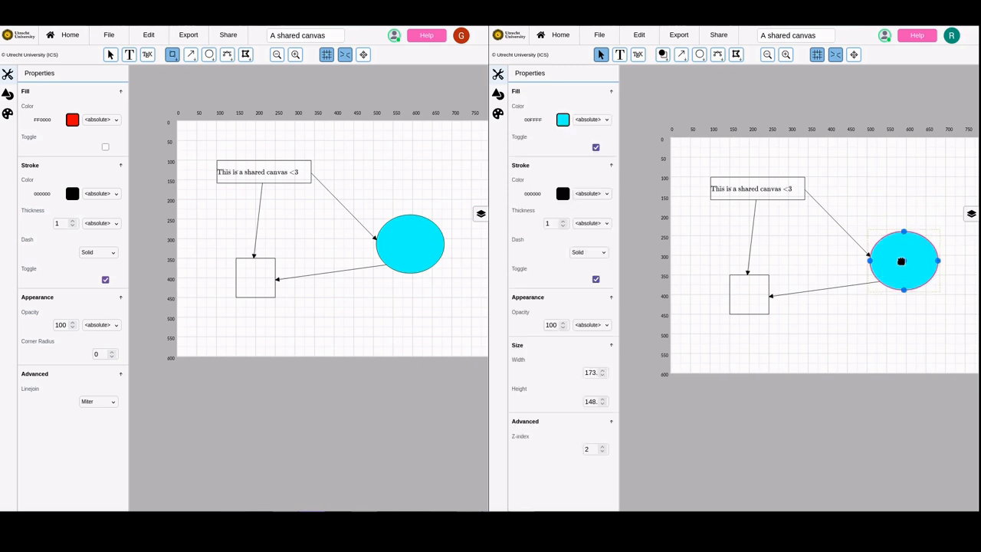
pyautogui.click(592, 120)
pyautogui.click(594, 158)
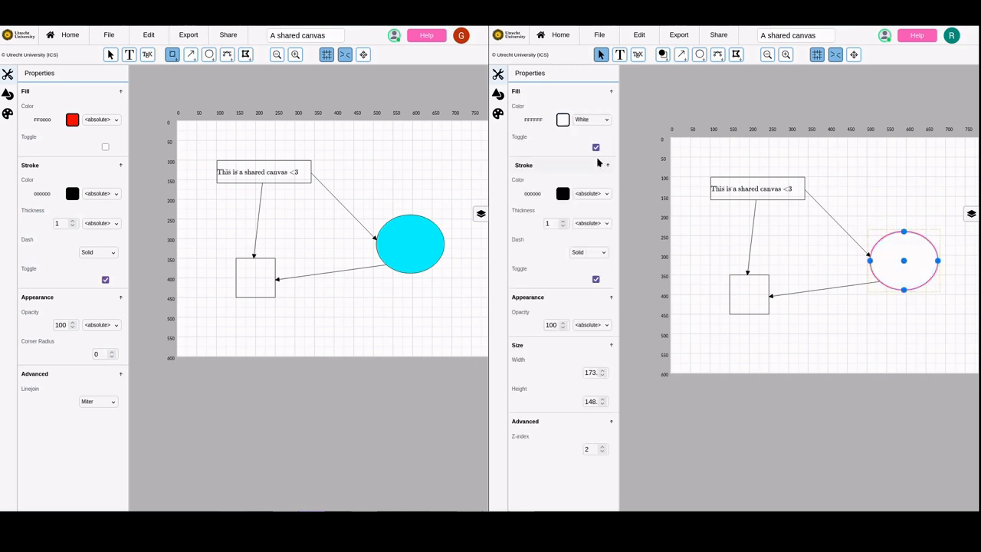
pyautogui.click(601, 123)
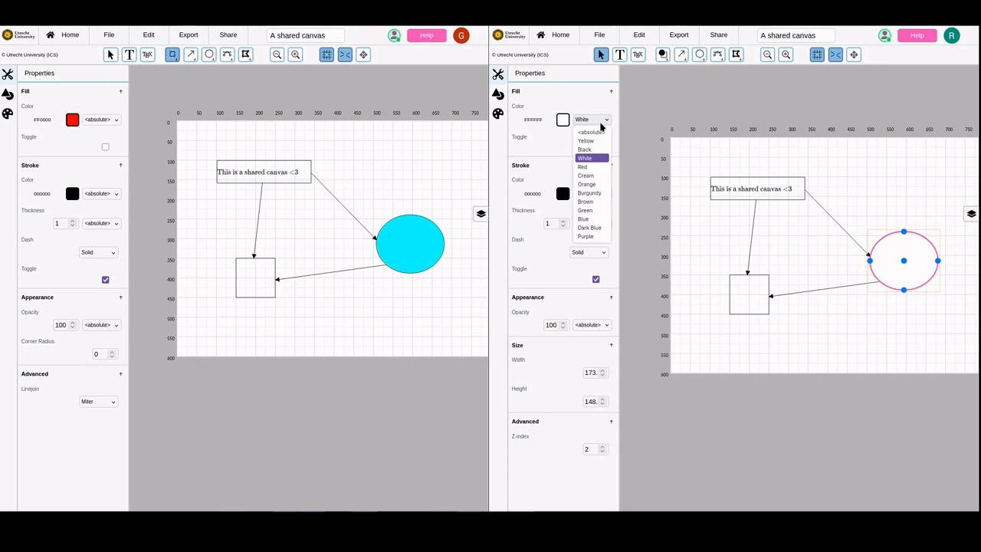
pyautogui.click(603, 228)
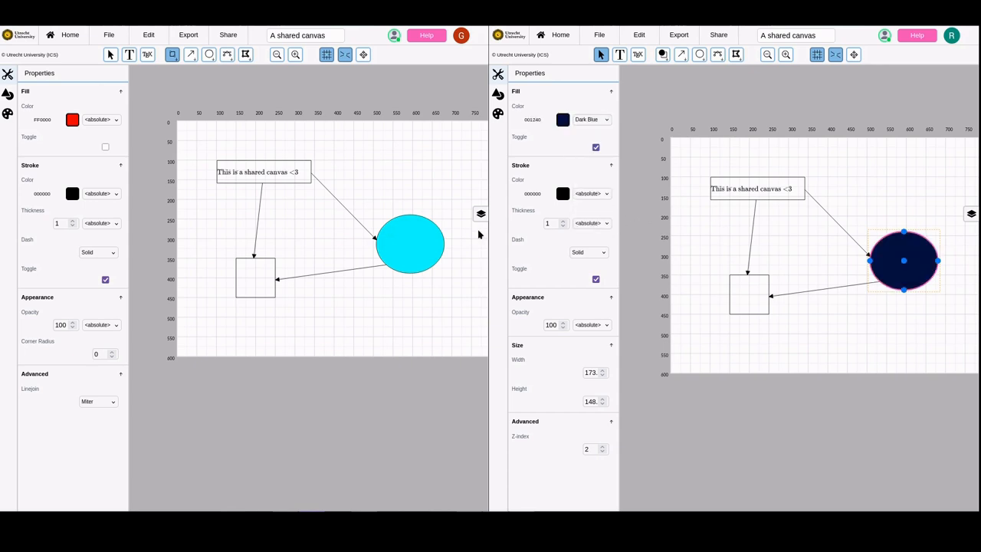
pyautogui.click(657, 105)
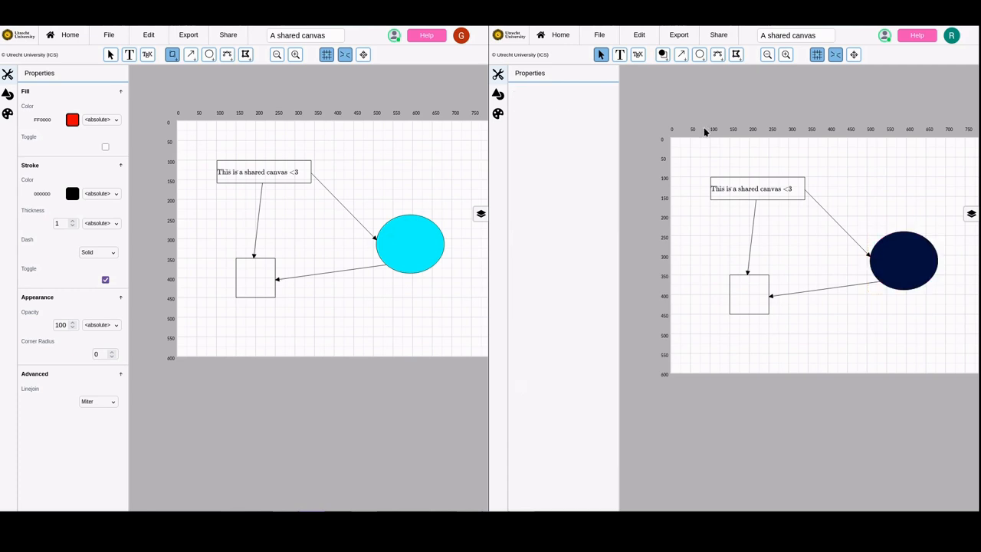
# Return to a single full-size editor window and consult the user guide's Getting Started page
pyautogui.moveTo(374, 117); pyautogui.dragTo(335, 76)
pyautogui.click(75, 26)
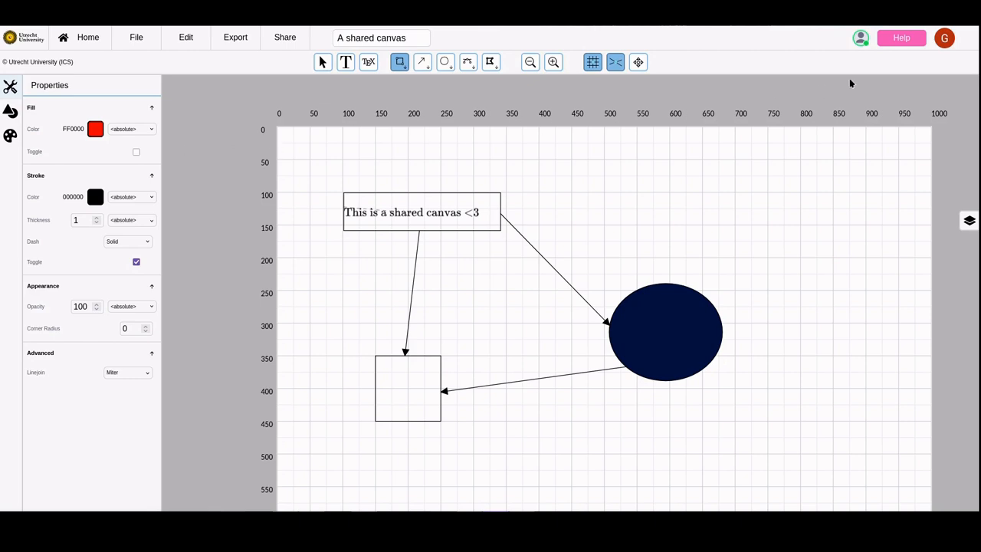
pyautogui.click(907, 46)
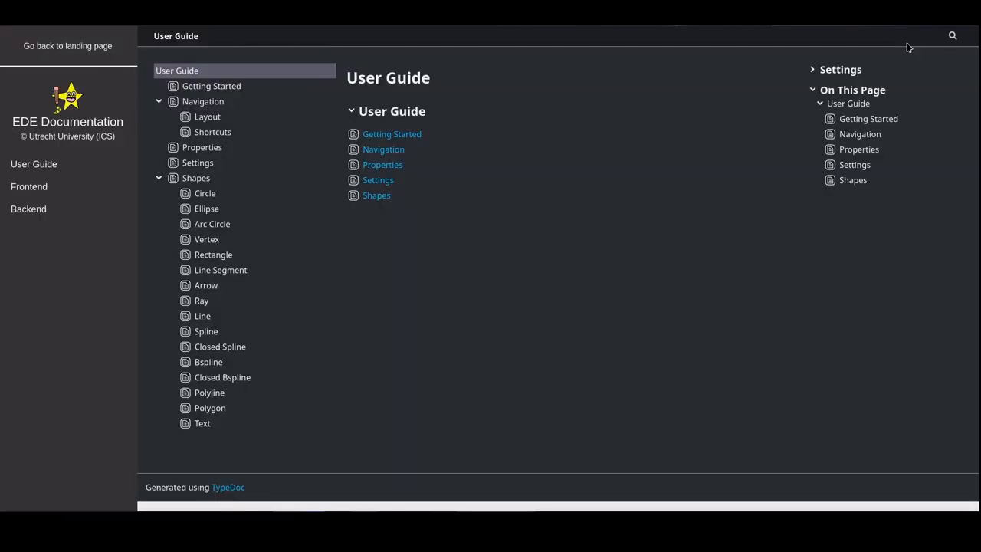
pyautogui.click(183, 88)
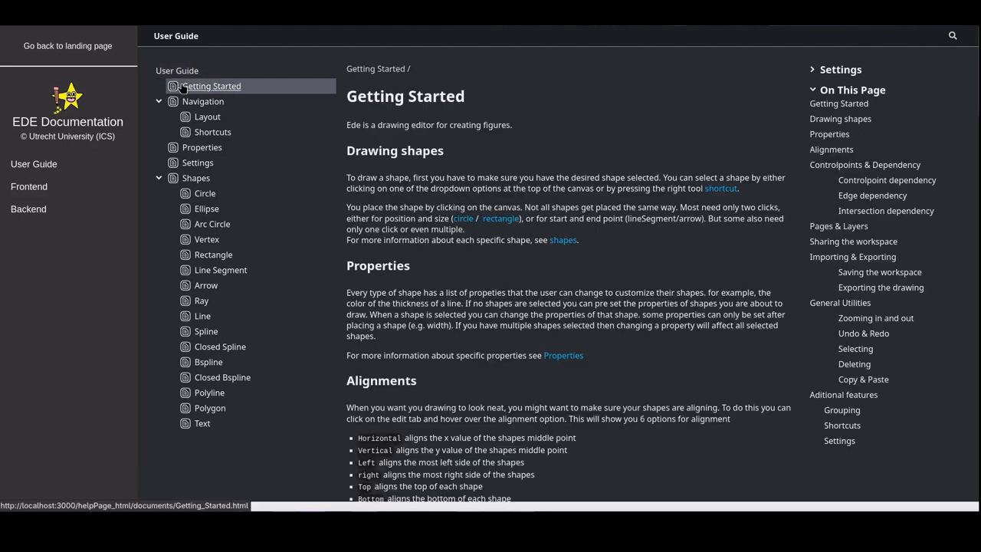
pyautogui.hotkey('alt', 'Left')
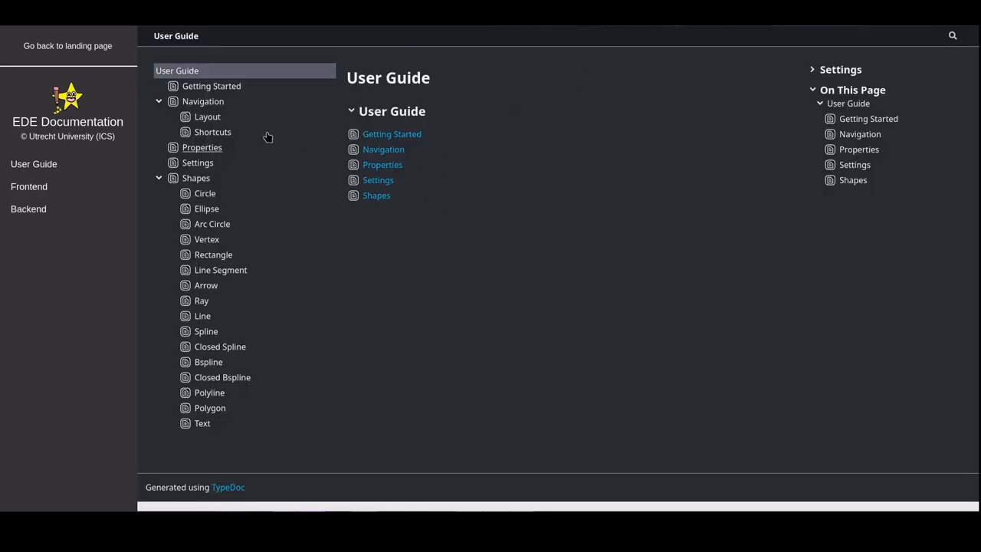
# Open the Getting Started page of the user guide and read from Drawing shapes through Controlpoints & Dependency
pyautogui.click(191, 88)
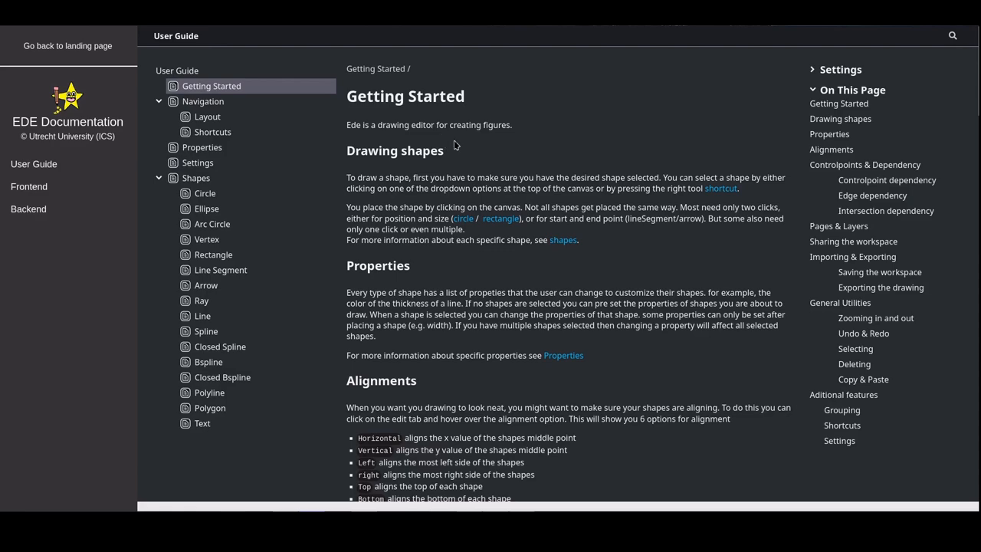
pyautogui.scroll(-2, 454, 145)
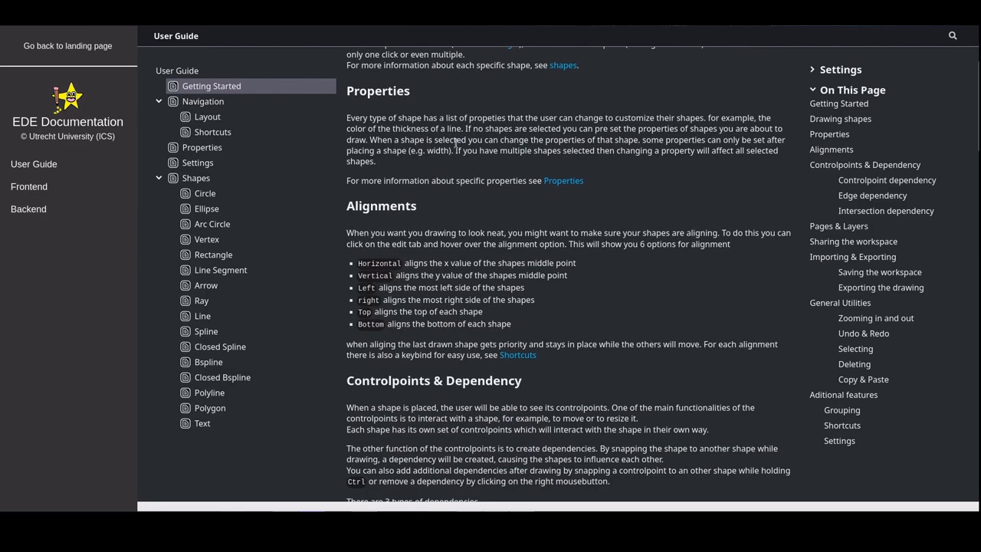
pyautogui.scroll(-2, 454, 145)
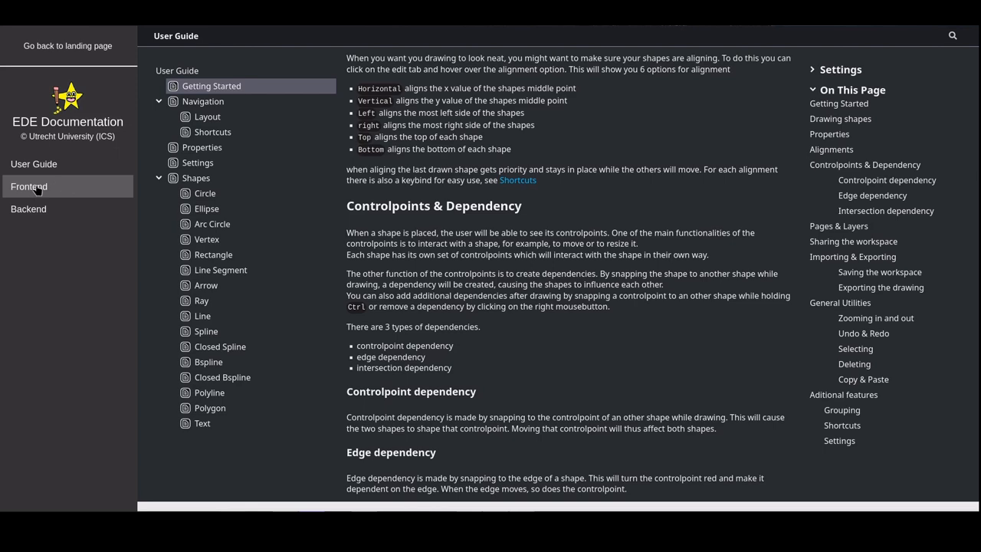
# In the Frontend documentation, open the alignAction function from the alignActions folder and look through the other alignment files and functions
pyautogui.click(40, 188)
pyautogui.click(221, 135)
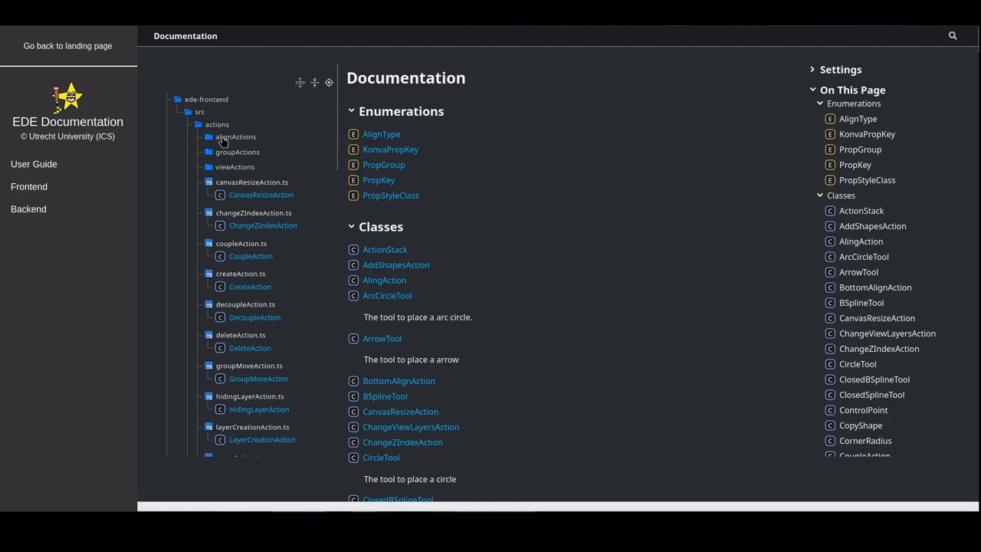
pyautogui.click(248, 179)
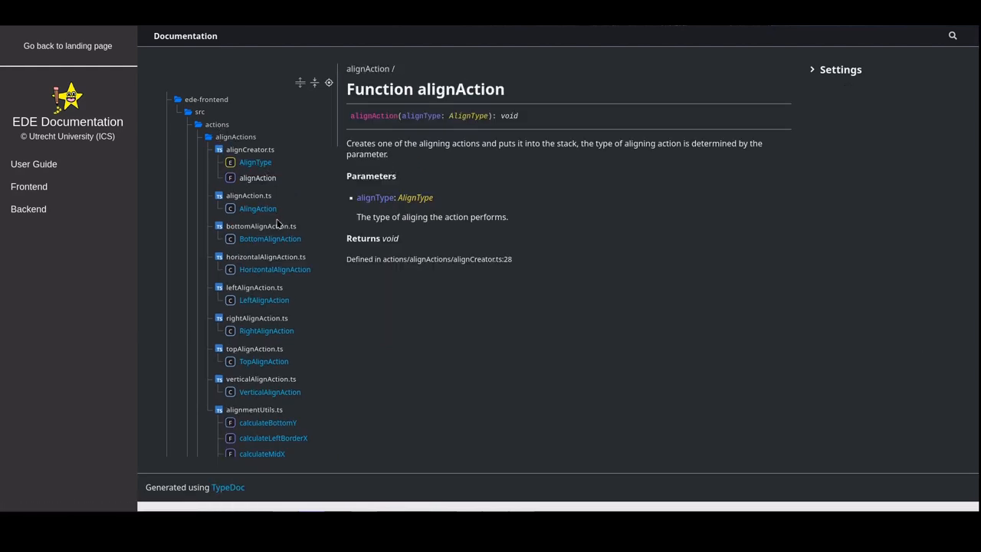
pyautogui.scroll(-4, 279, 320)
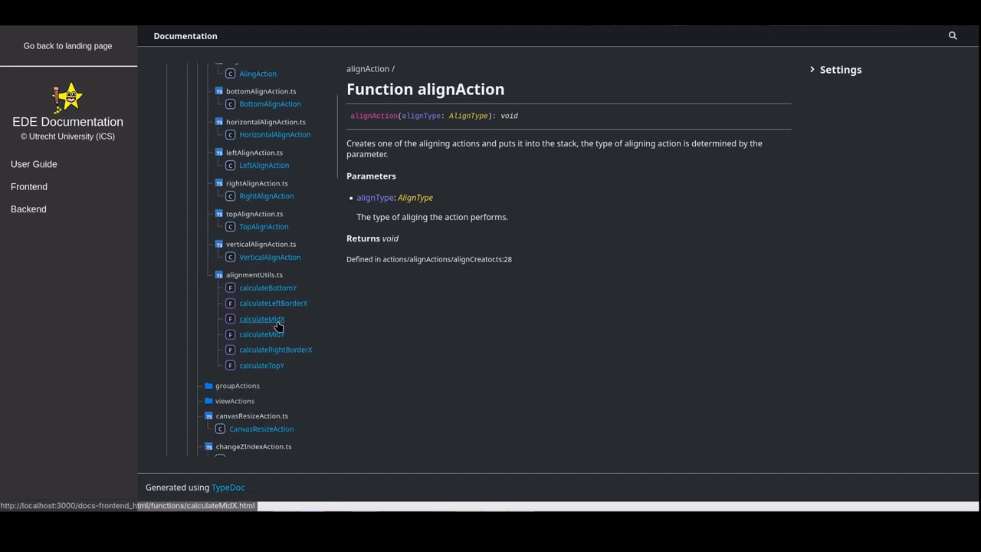
pyautogui.scroll(-1, 271, 309)
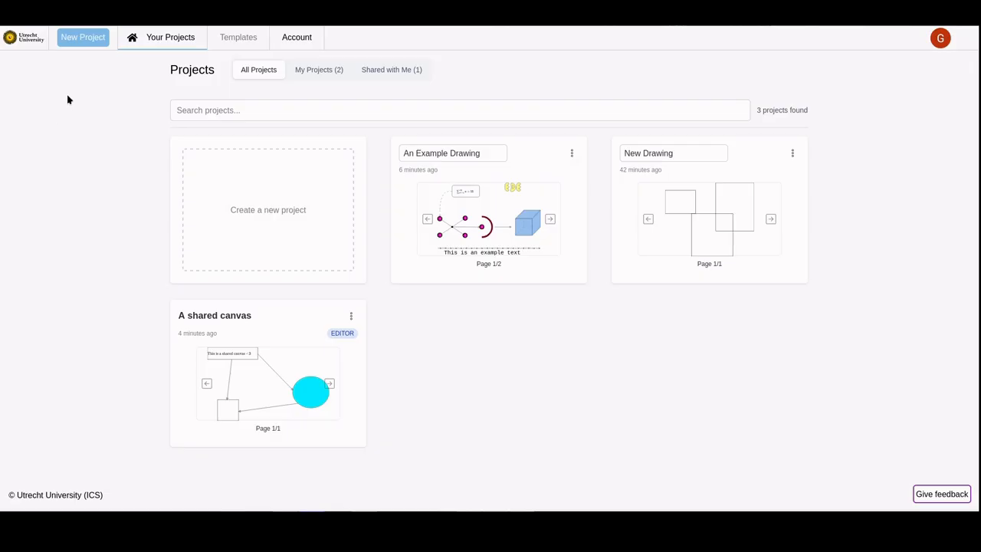
pyautogui.rightClick(67, 100)
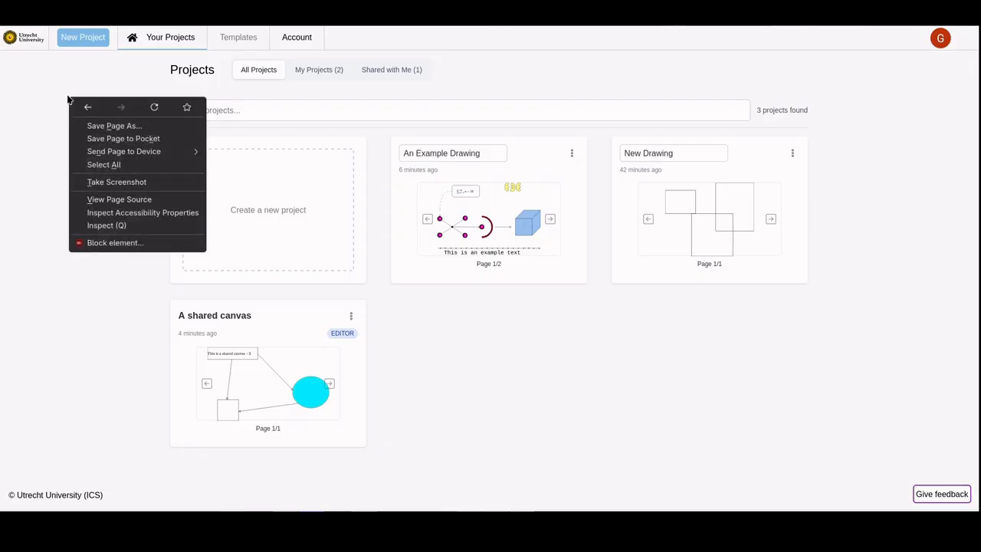